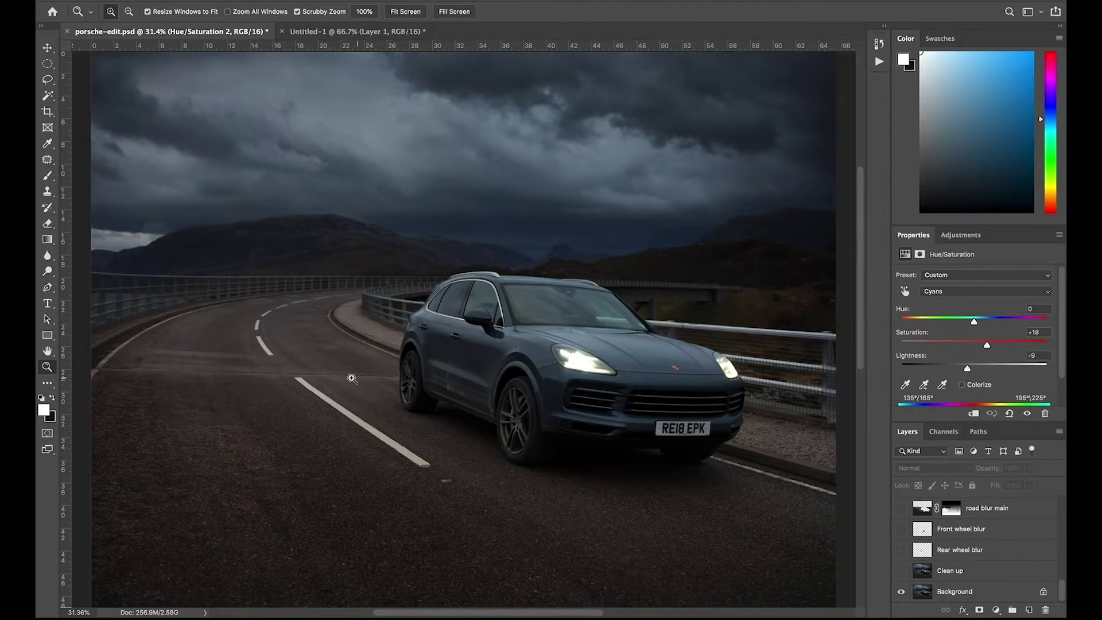
# Show the Clean up layer and check the retouched road around the car.
pyautogui.click(480, 374)
pyautogui.moveTo(532, 365); pyautogui.dragTo(574, 383)
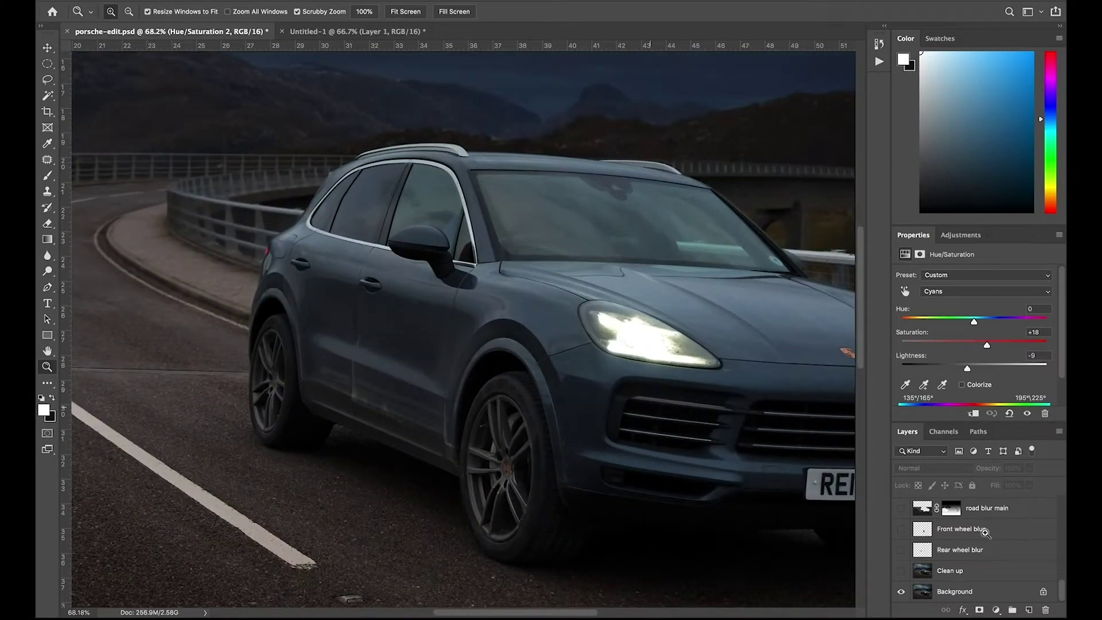
pyautogui.click(901, 571)
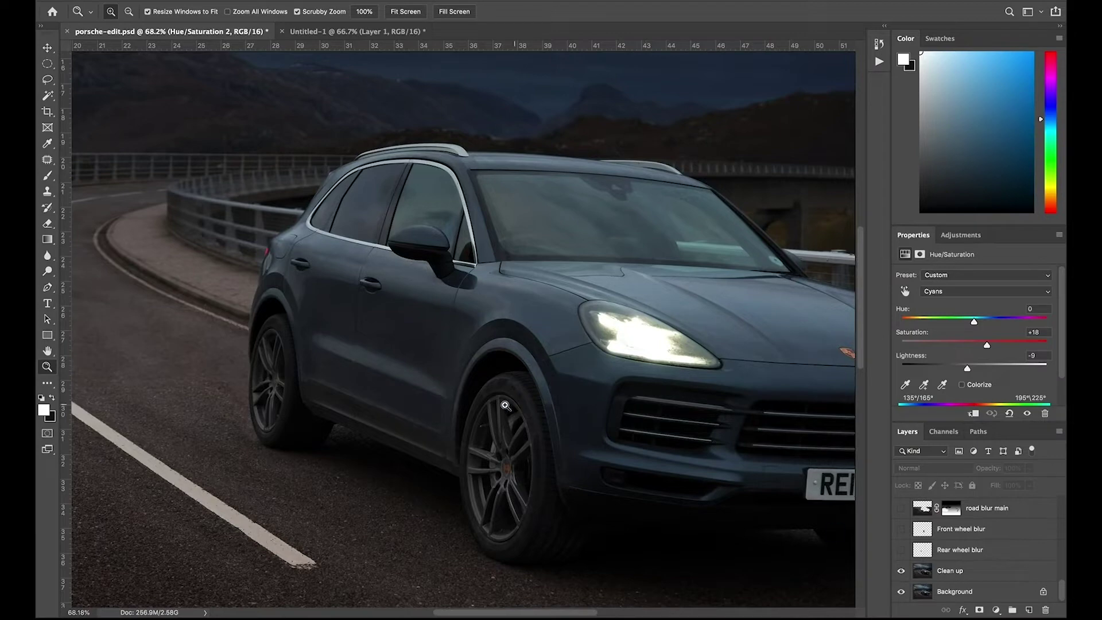
pyautogui.moveTo(380, 407); pyautogui.dragTo(769, 397)
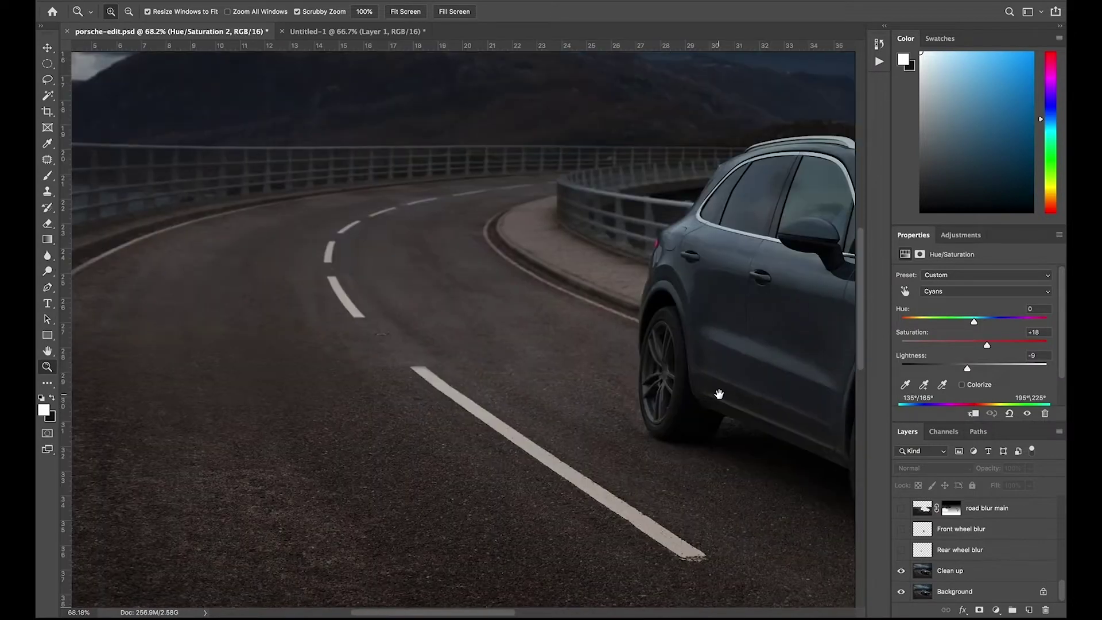
pyautogui.rightClick(671, 373)
pyautogui.click(691, 378)
pyautogui.hotkey('ctrl', 'r')
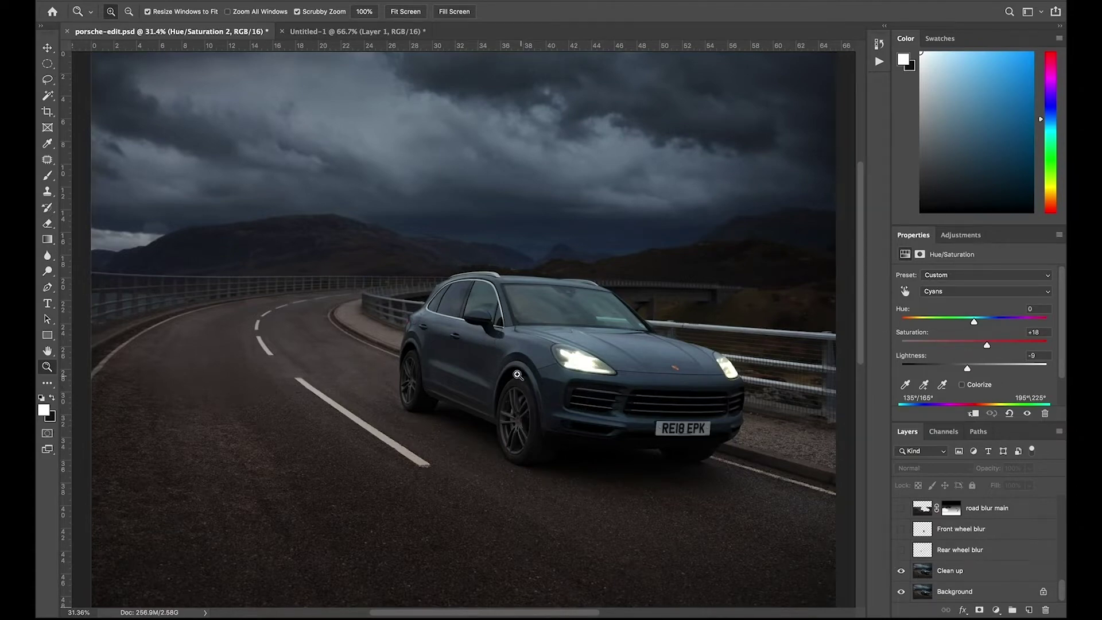
# Look at the car's side at 100% and display the list of available healing tools.
pyautogui.click(475, 356)
pyautogui.click(476, 357)
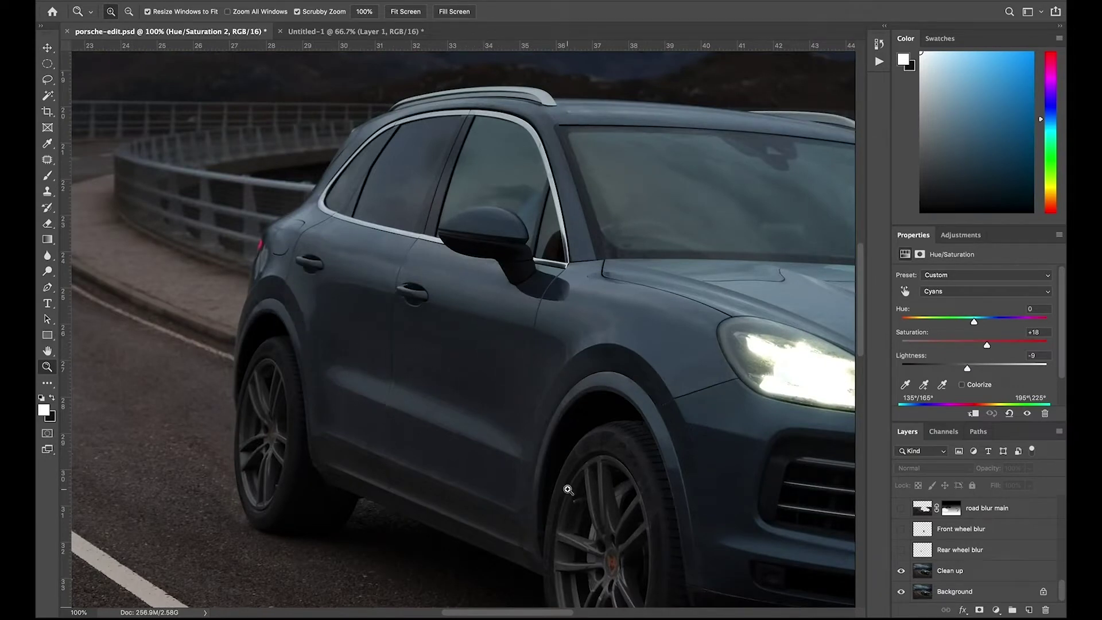
pyautogui.click(48, 160)
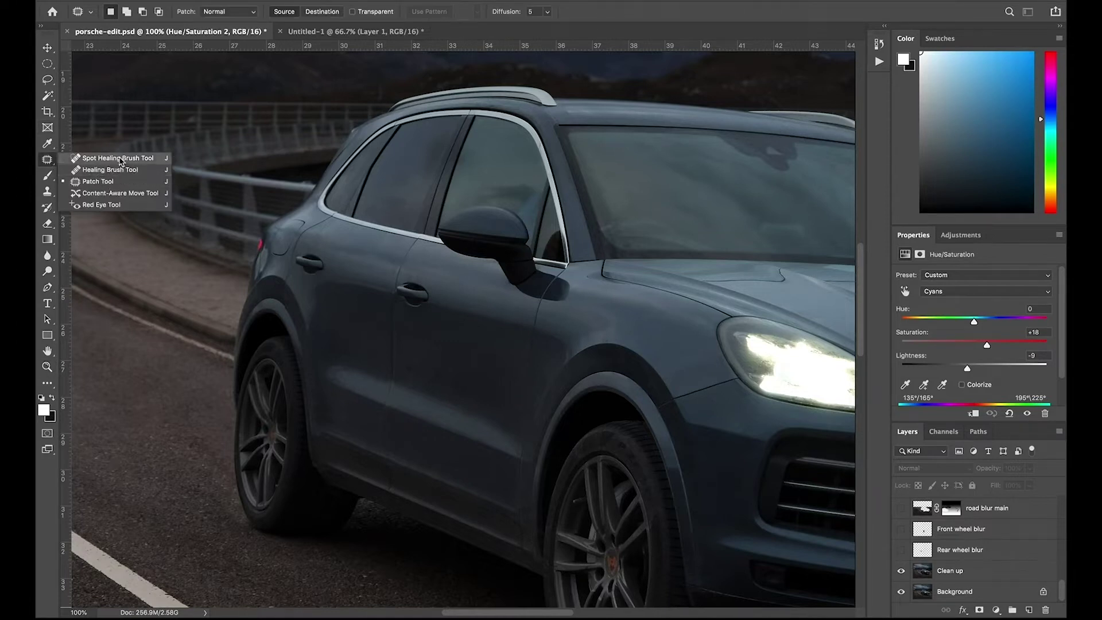
pyautogui.click(503, 368)
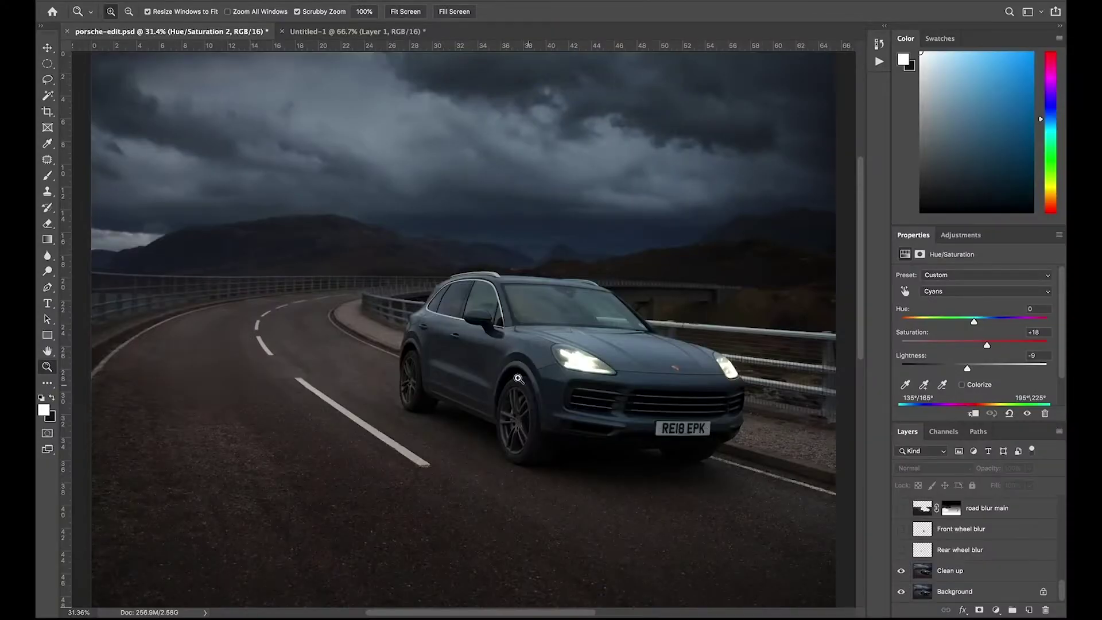
# Hide the Clean up layer and examine the original bodywork around the doors, front wheel arch and mirror.
pyautogui.click(518, 378)
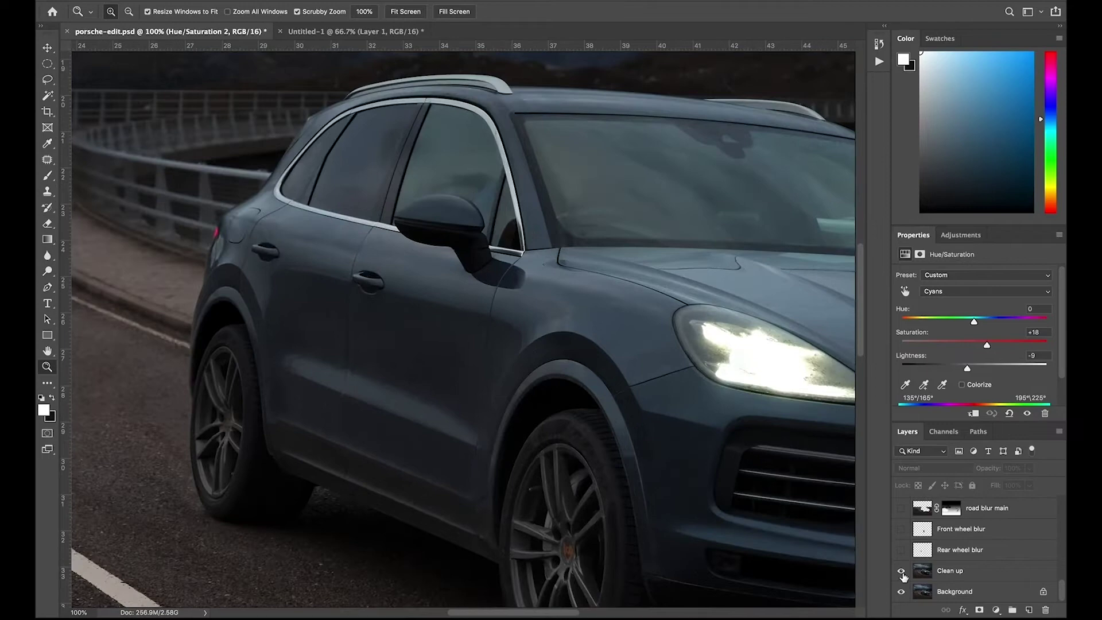
pyautogui.click(901, 572)
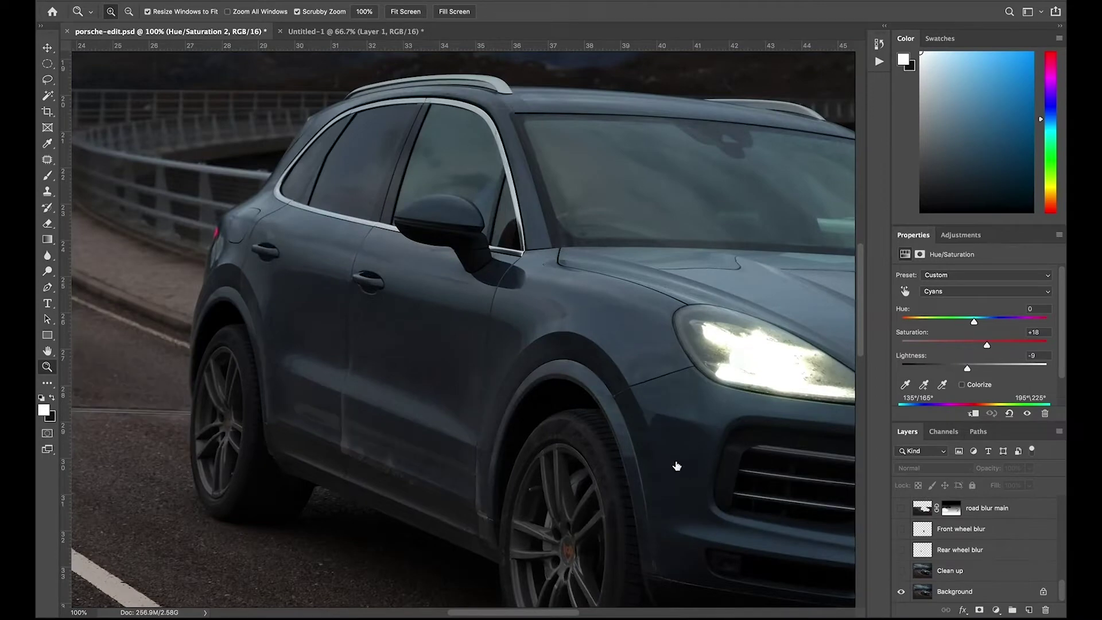
pyautogui.click(457, 371)
pyautogui.hscroll(15, 382, 427)
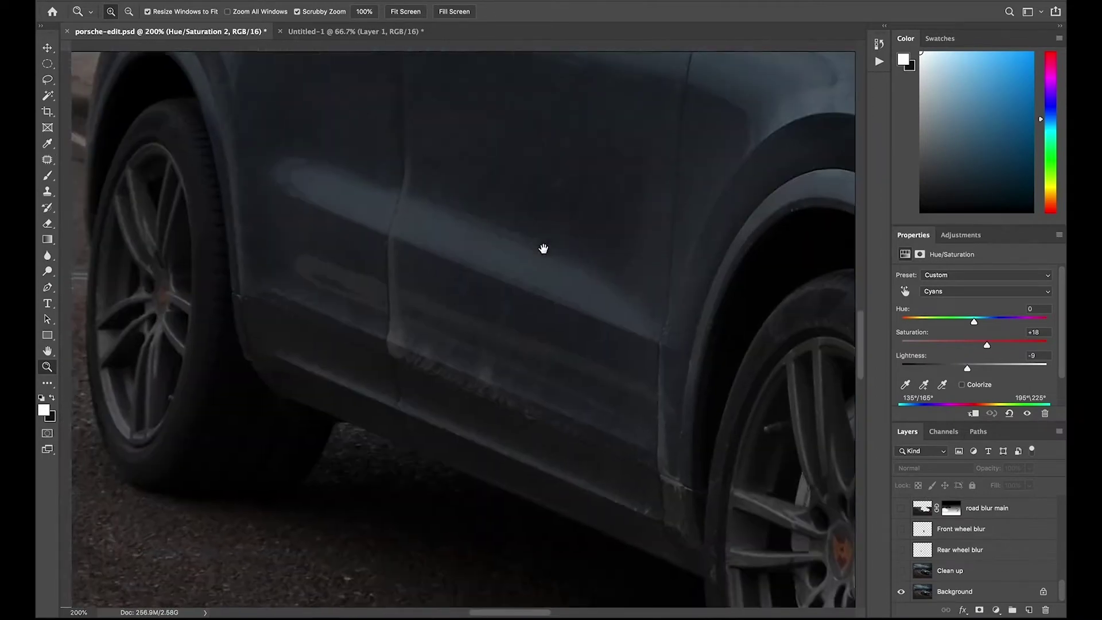
pyautogui.scroll(4, 516, 261)
pyautogui.hscroll(3, 516, 261)
pyautogui.hotkey('ctrl', 'r')
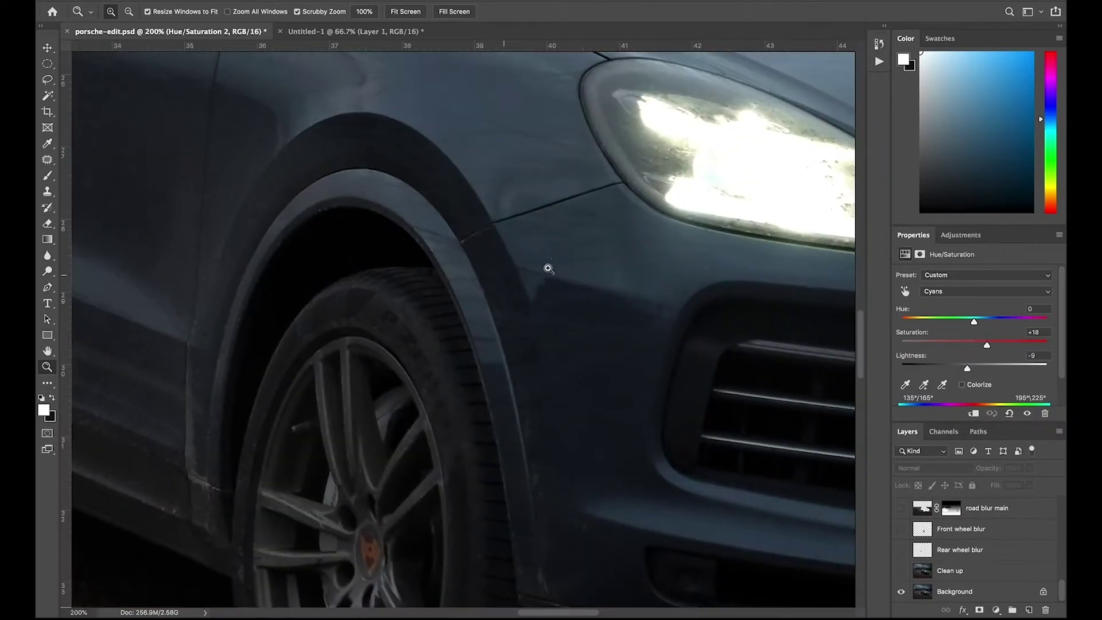
pyautogui.scroll(10, 490, 413)
pyautogui.hscroll(-5, 490, 413)
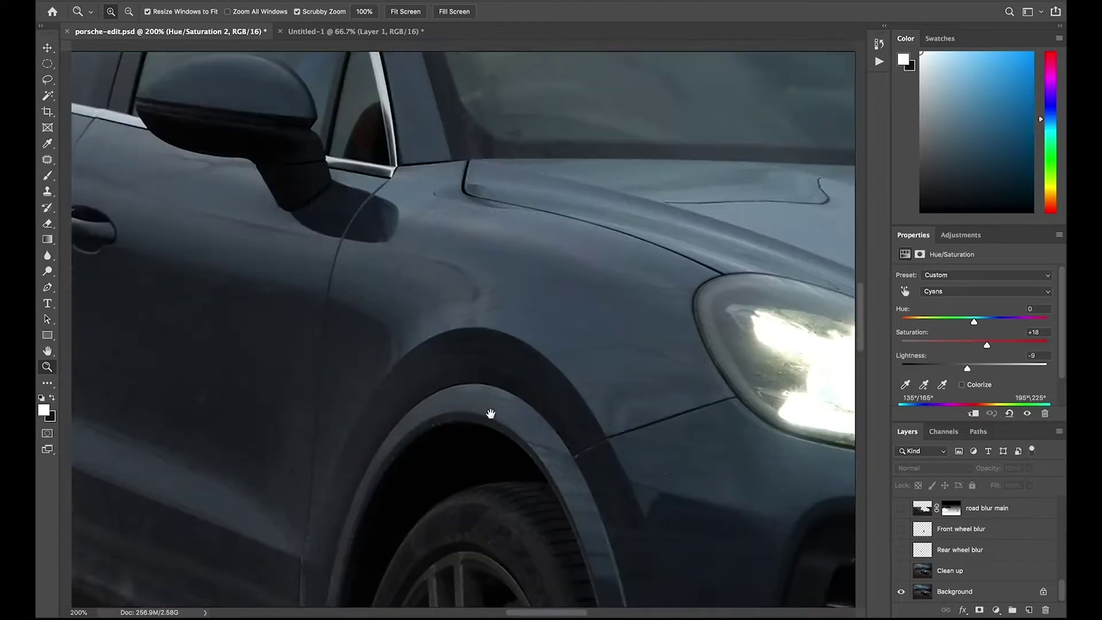
pyautogui.moveTo(270, 394); pyautogui.dragTo(553, 368)
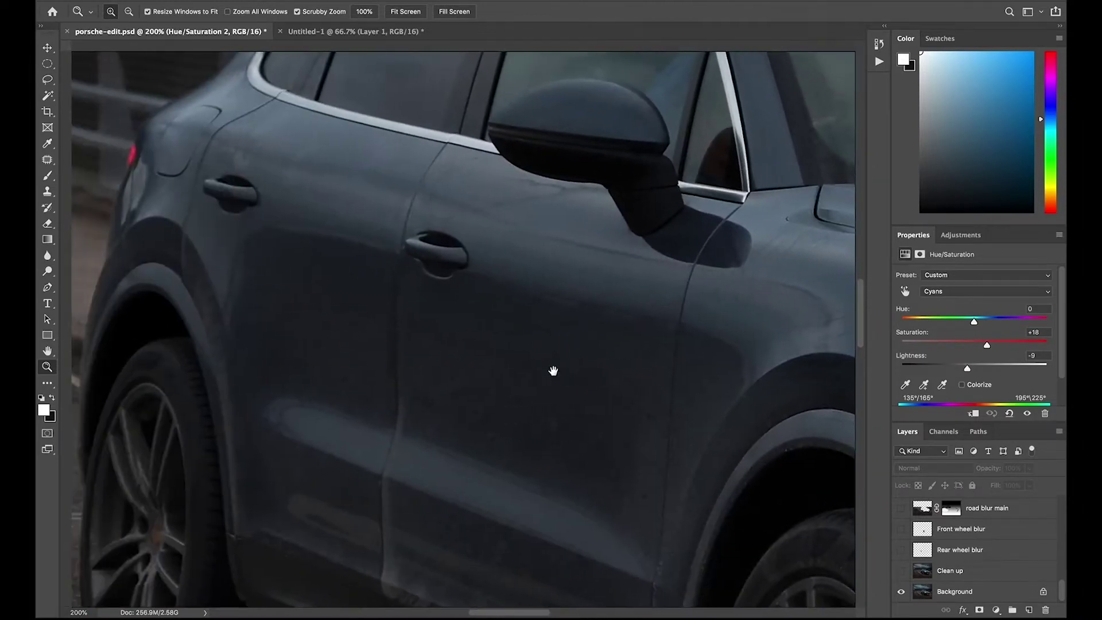
pyautogui.hotkey('ctrl', 'r')
pyautogui.moveTo(398, 425); pyautogui.dragTo(444, 322)
pyautogui.hotkey('ctrl', 'r')
pyautogui.scroll(-3, 491, 406)
pyautogui.hscroll(1, 491, 406)
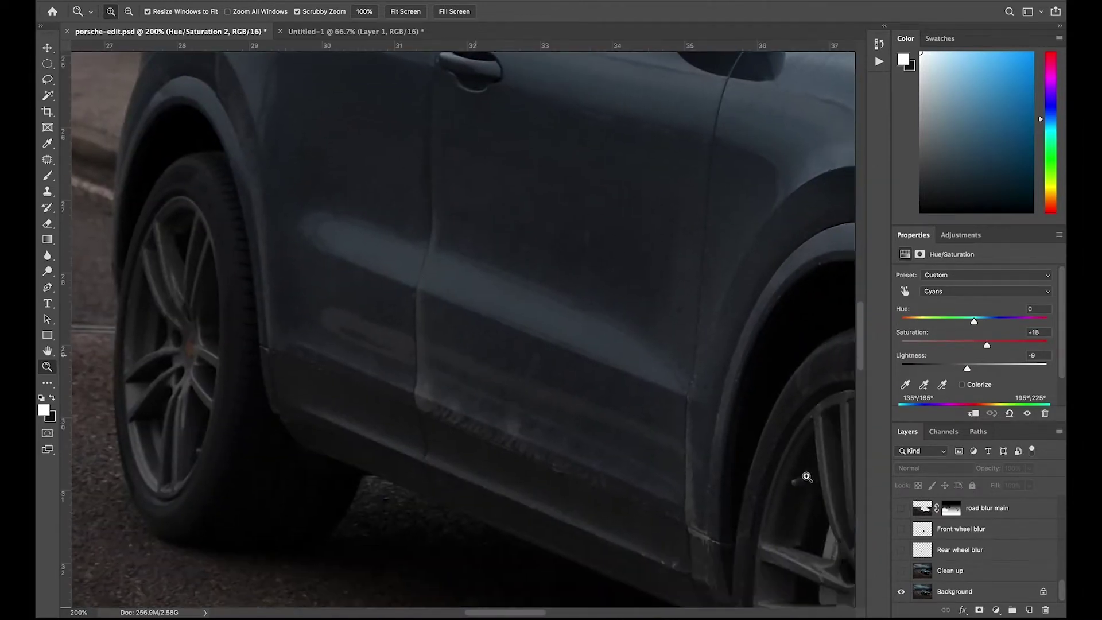
# Show the Clean up layer again and inspect the retouched doors and sills up close.
pyautogui.click(902, 572)
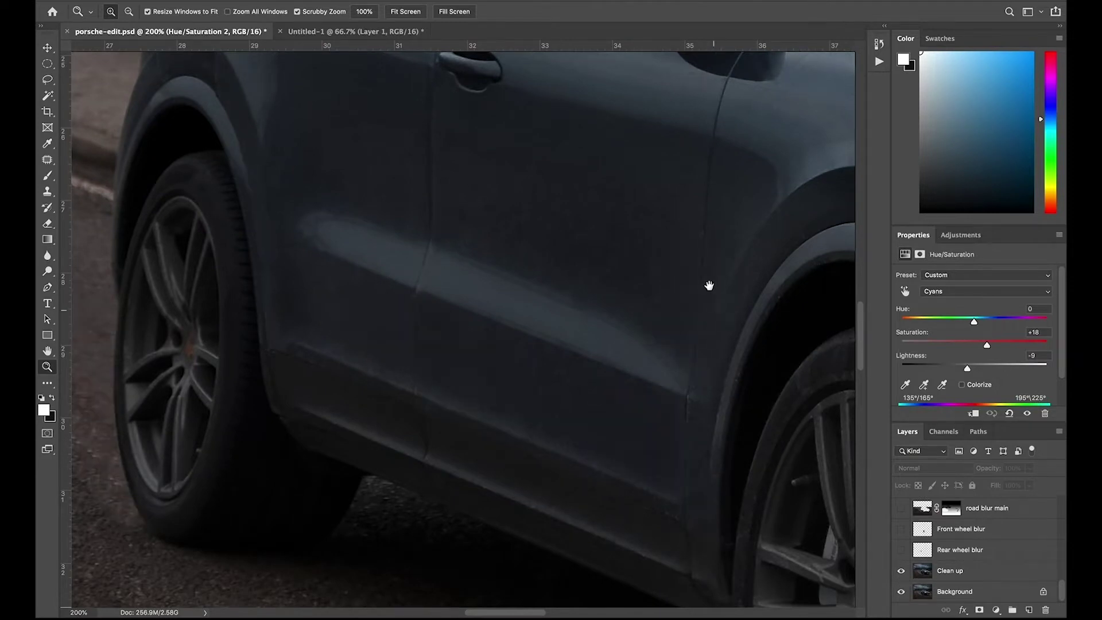
pyautogui.moveTo(708, 285); pyautogui.dragTo(545, 327)
pyautogui.hotkey('ctrl', 'r')
pyautogui.moveTo(450, 369); pyautogui.dragTo(310, 388)
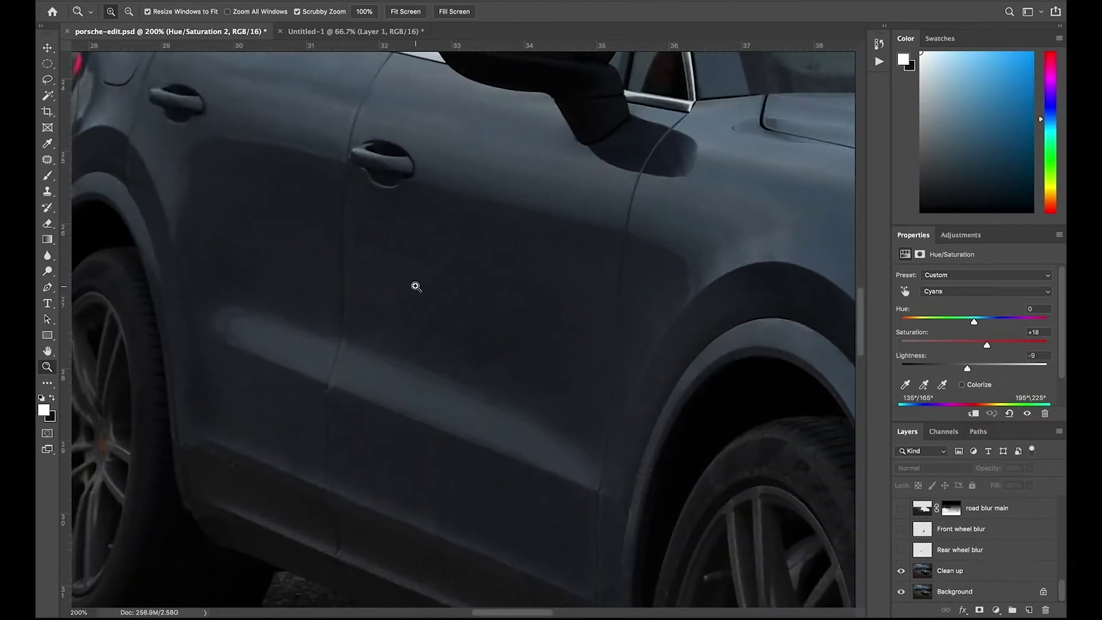
pyautogui.rightClick(416, 286)
pyautogui.click(423, 288)
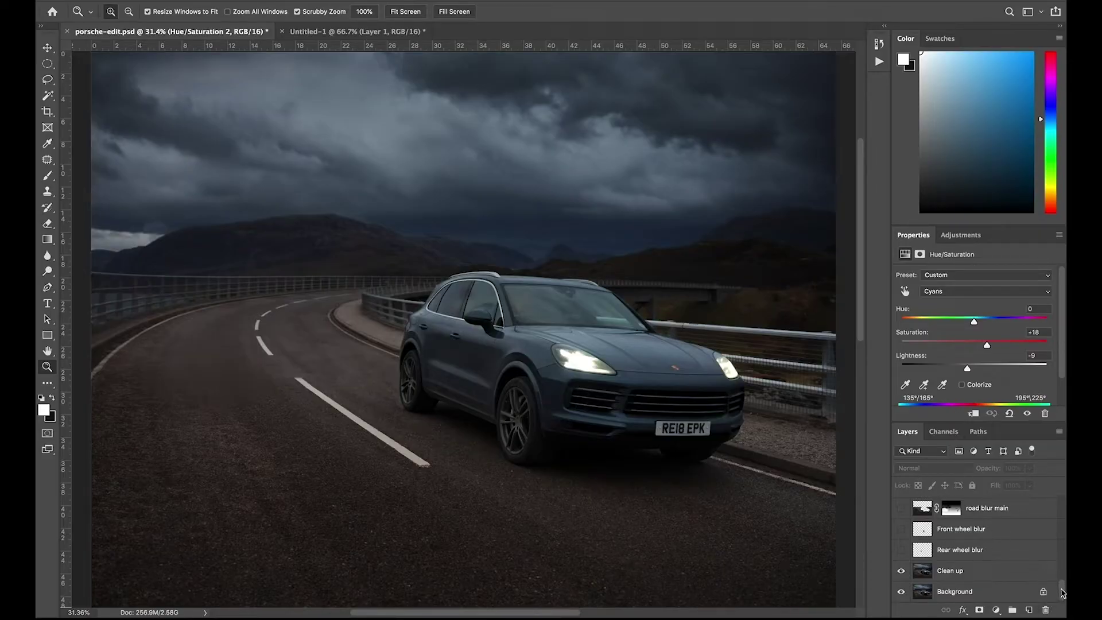
# Show the blue colour fill doors layer with the car's doors in close view.
pyautogui.scroll(1, 1062, 590)
pyautogui.moveTo(1062, 588); pyautogui.dragTo(1062, 586)
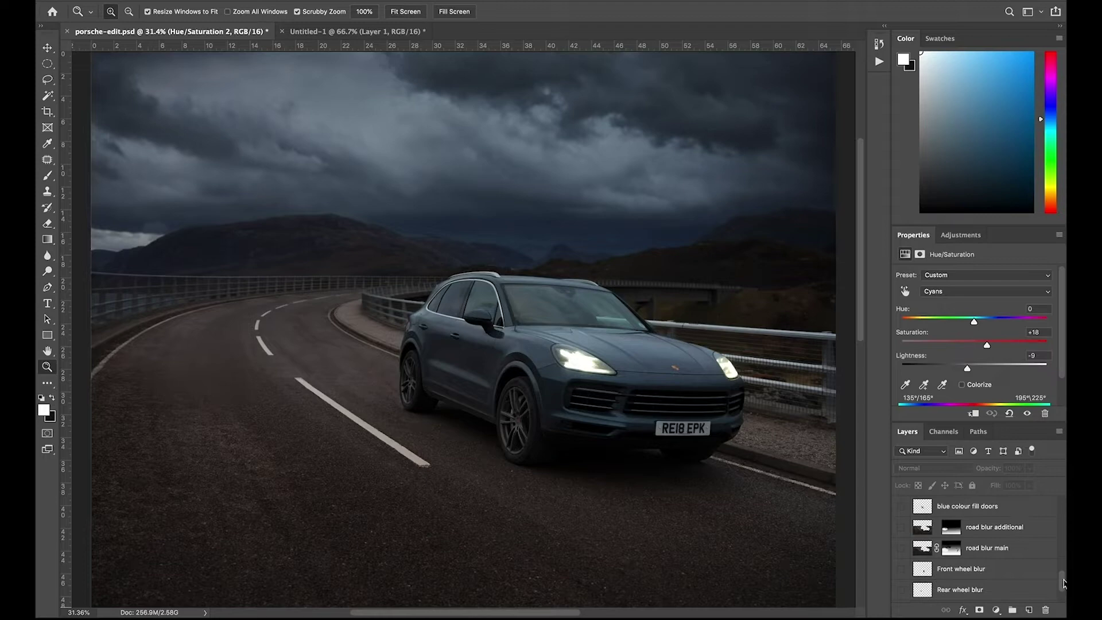
pyautogui.moveTo(1062, 585); pyautogui.dragTo(1063, 582)
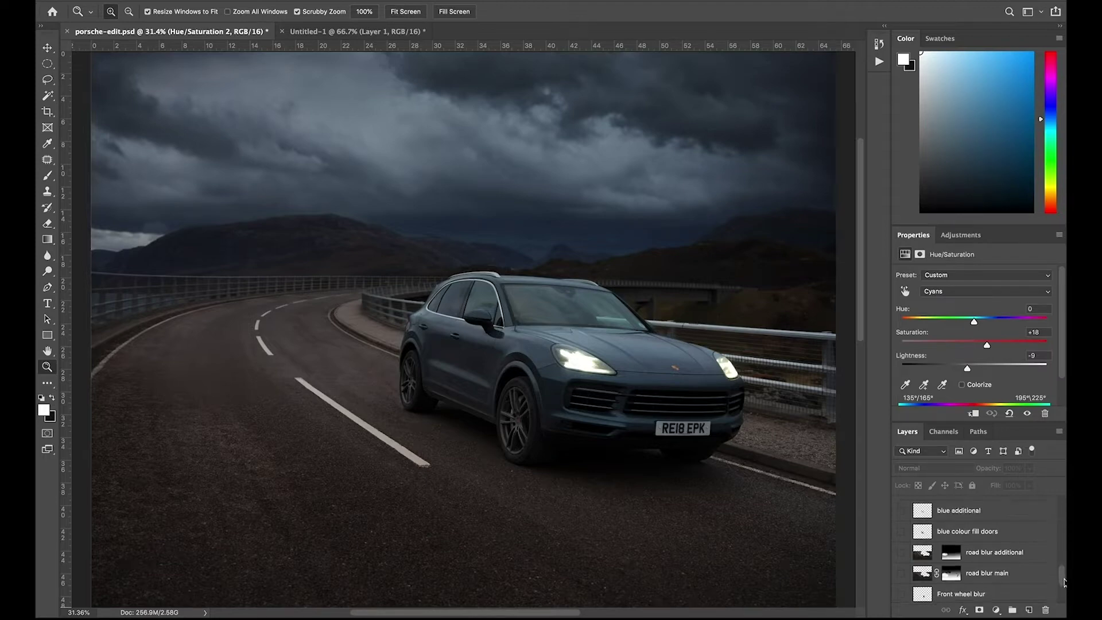
pyautogui.click(453, 379)
pyautogui.click(462, 367)
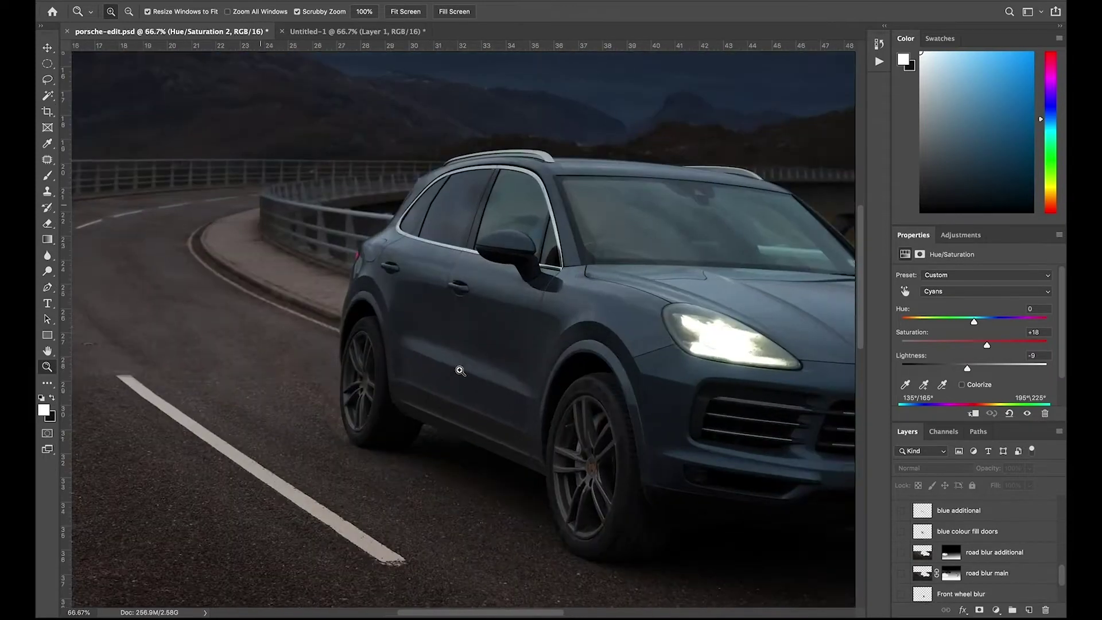
pyautogui.click(511, 373)
pyautogui.click(511, 372)
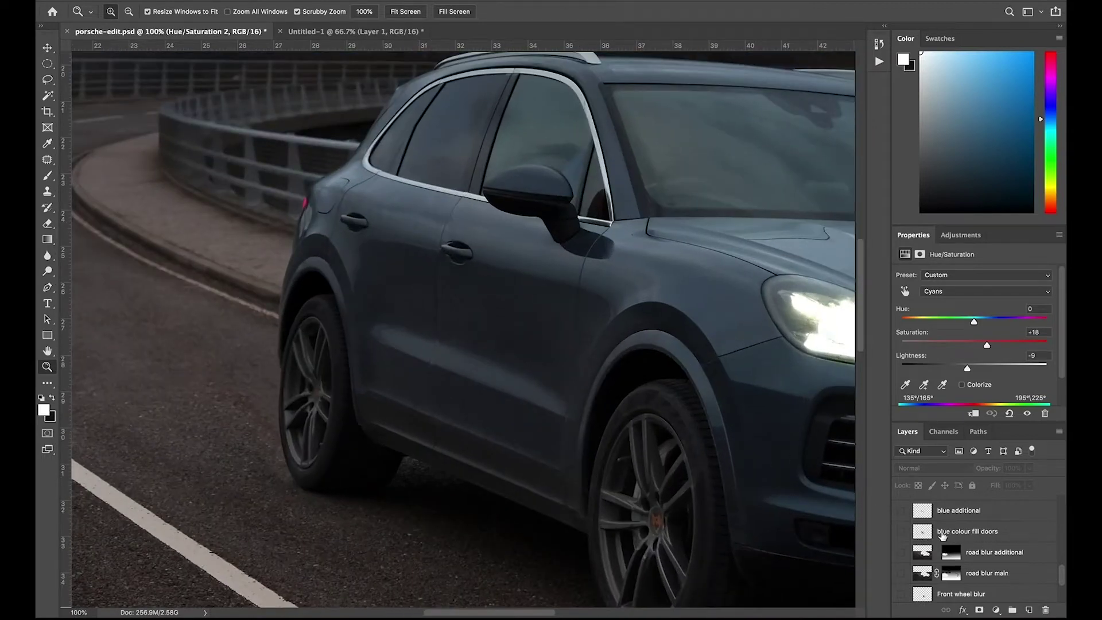
pyautogui.click(901, 533)
# Select the blue colour fill doors layer and make the blue additional layer visible as well.
pyautogui.press('i')
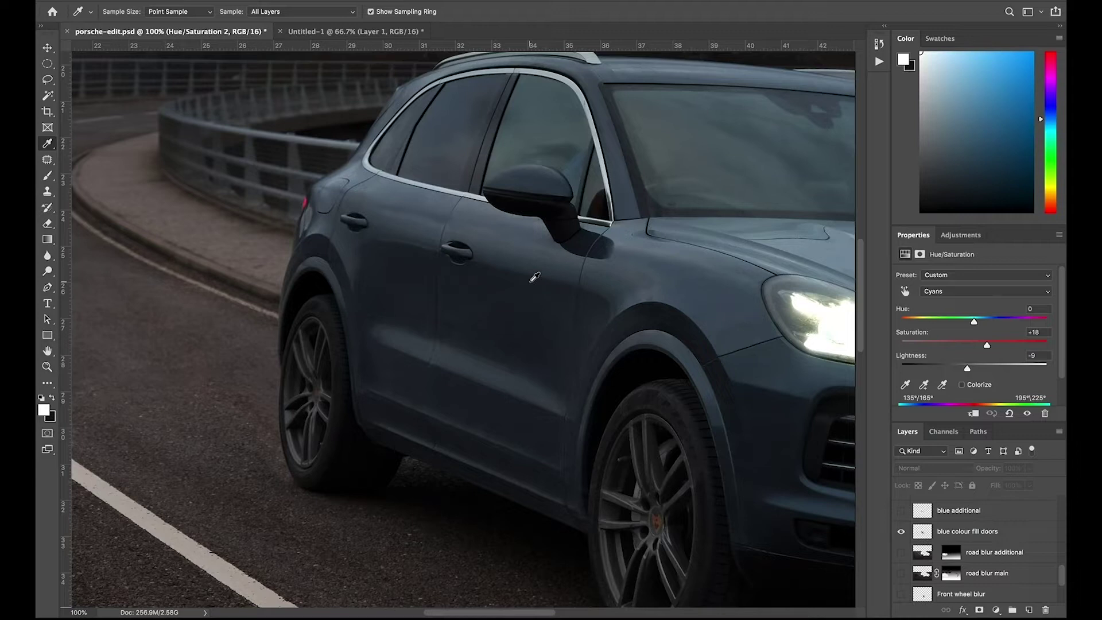
pyautogui.press('b')
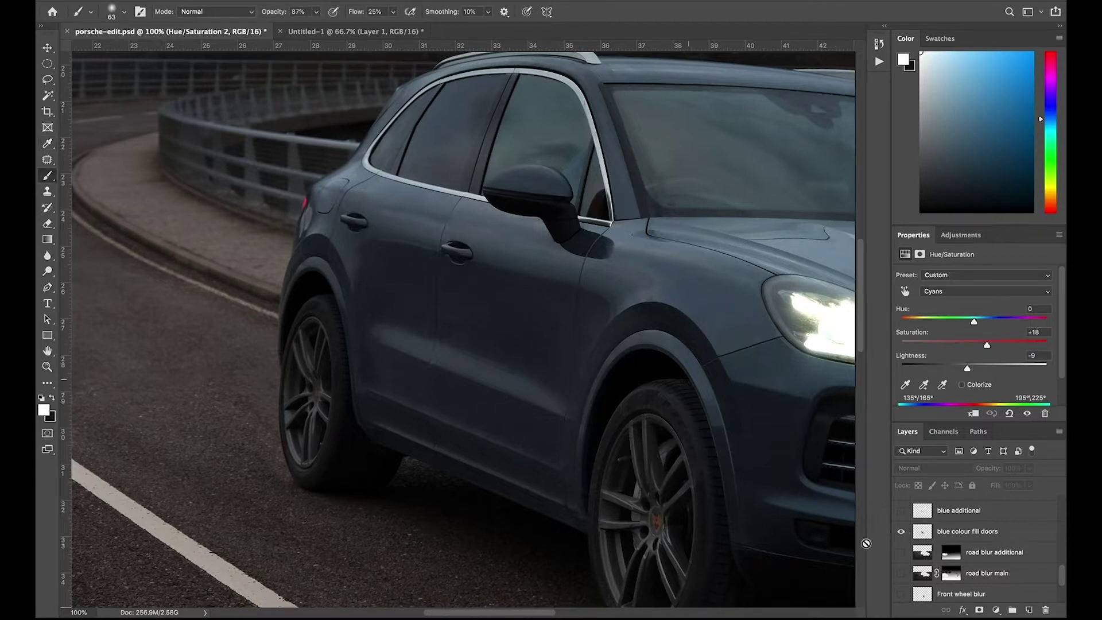
pyautogui.click(901, 533)
pyautogui.click(901, 532)
pyautogui.click(966, 533)
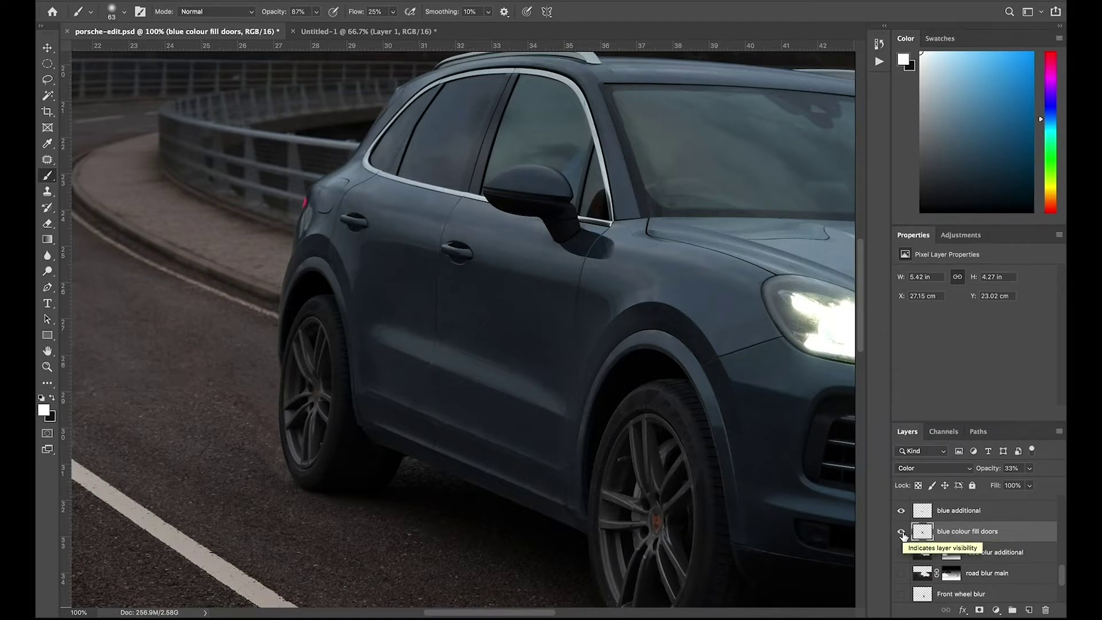
# View the blue colour fill doors layer on its own and compare the doors with and without it.
pyautogui.keyDown('alt'); pyautogui.click(900, 533); pyautogui.keyUp('alt')
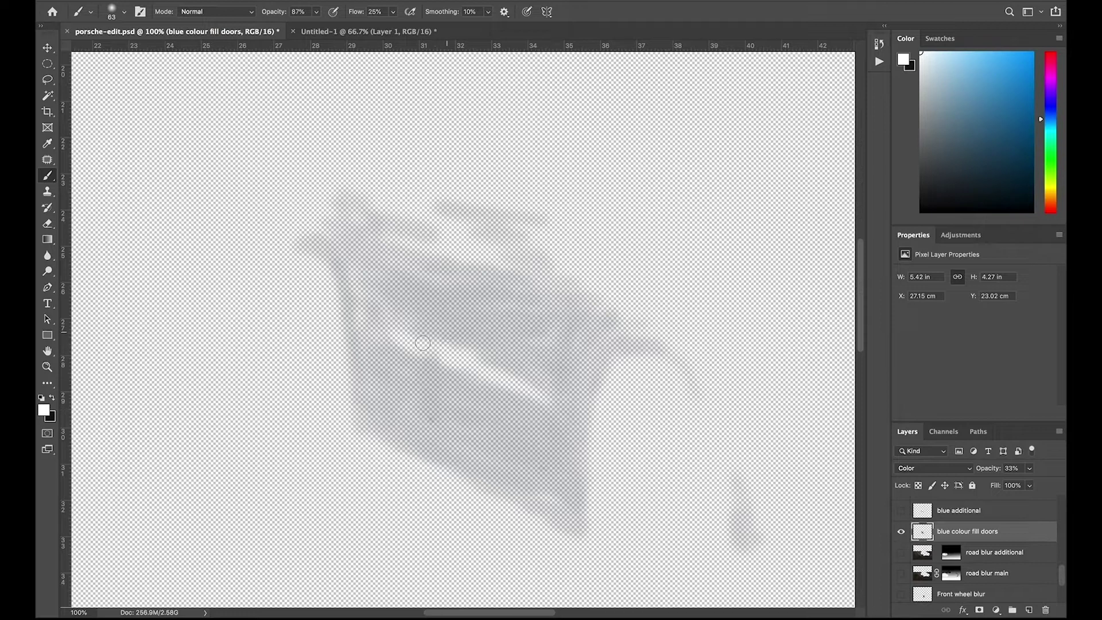
pyautogui.keyDown('alt'); pyautogui.click(900, 532); pyautogui.keyUp('alt')
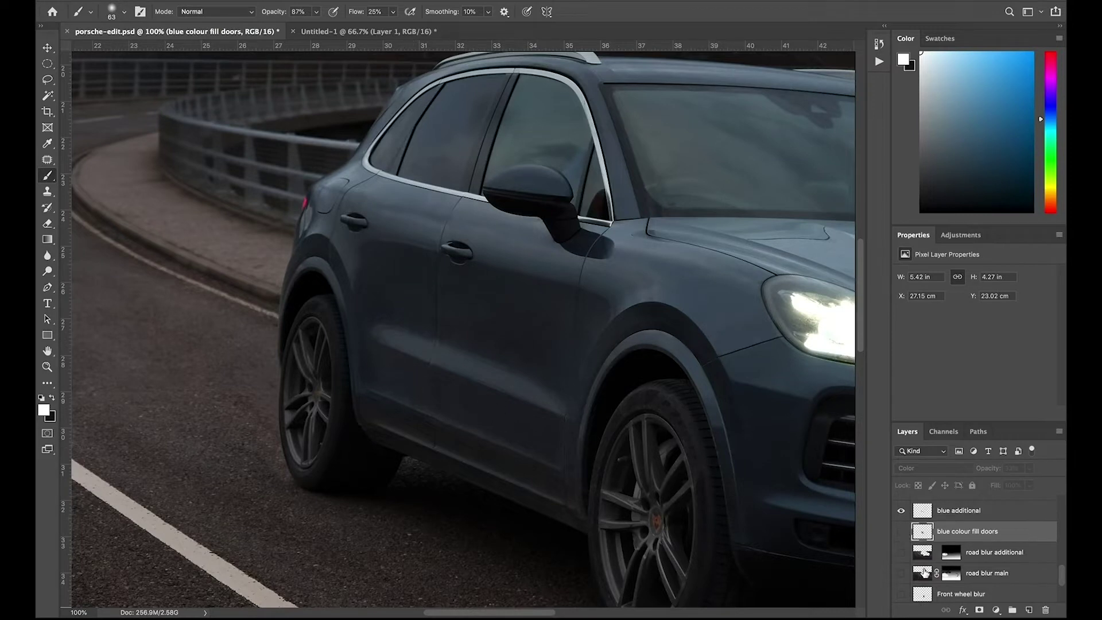
pyautogui.click(901, 531)
pyautogui.click(901, 531)
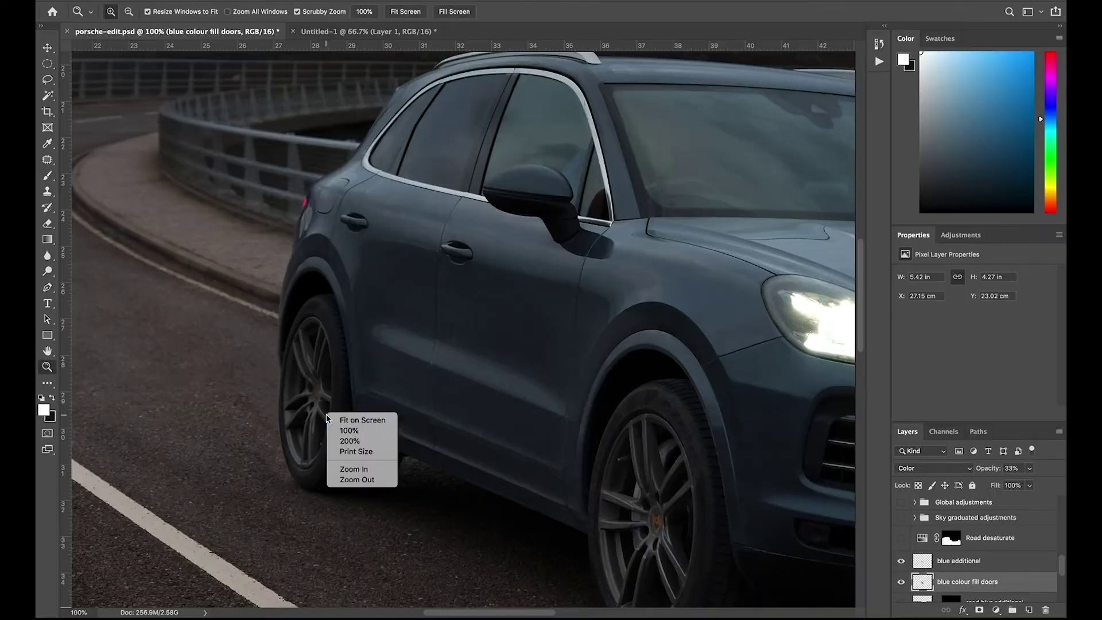
# Select and show the Road desaturate layer, comparing the whole image with and without it.
pyautogui.click(361, 418)
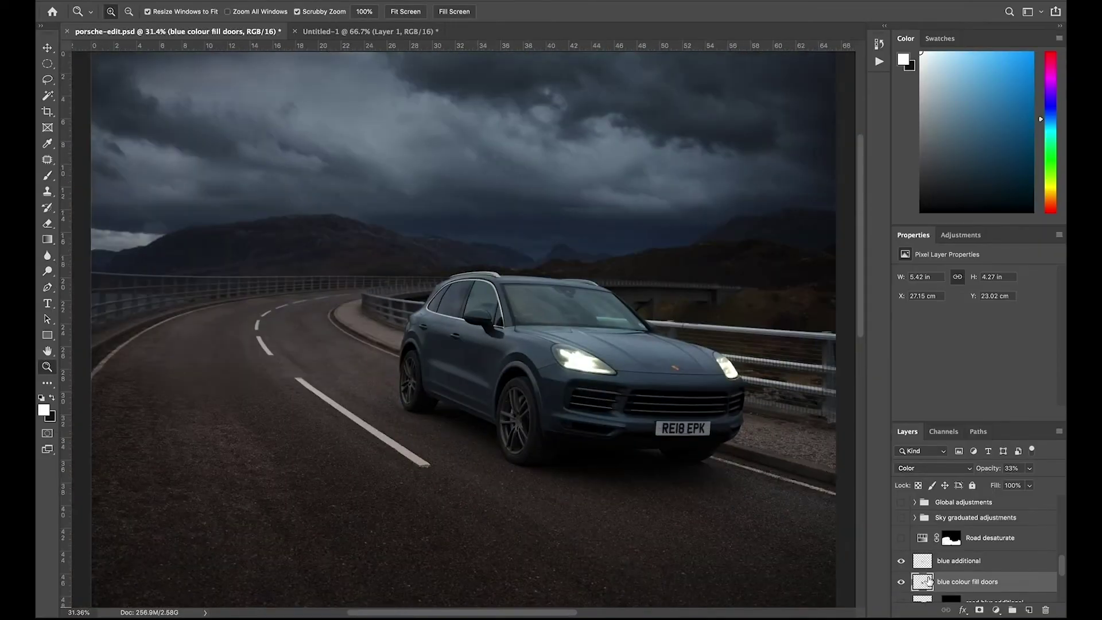
pyautogui.click(922, 539)
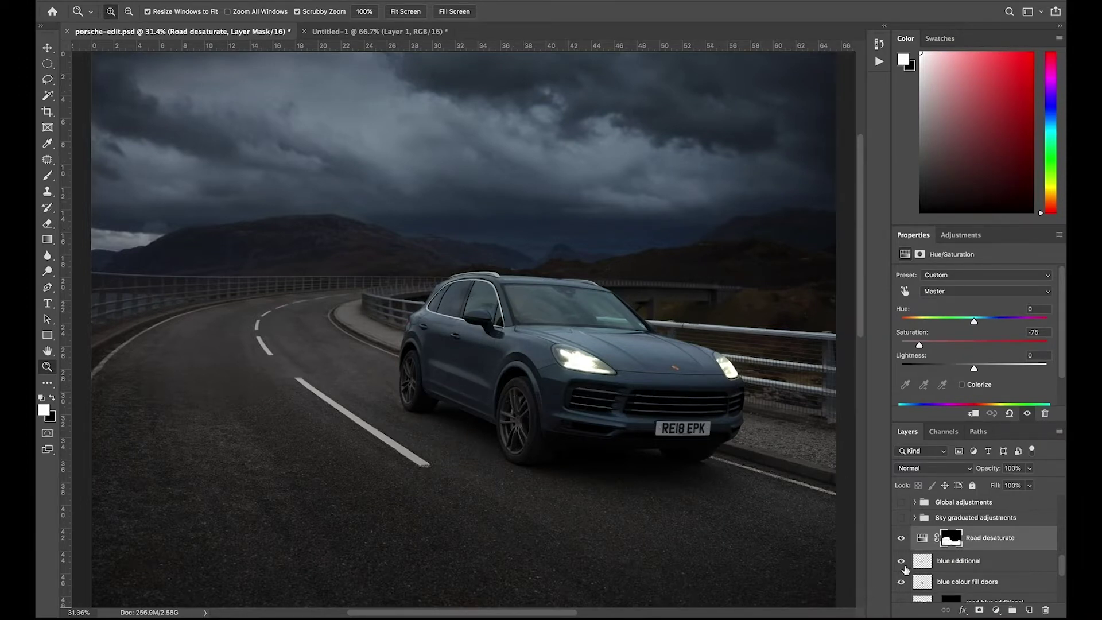
pyautogui.click(901, 540)
pyautogui.click(901, 539)
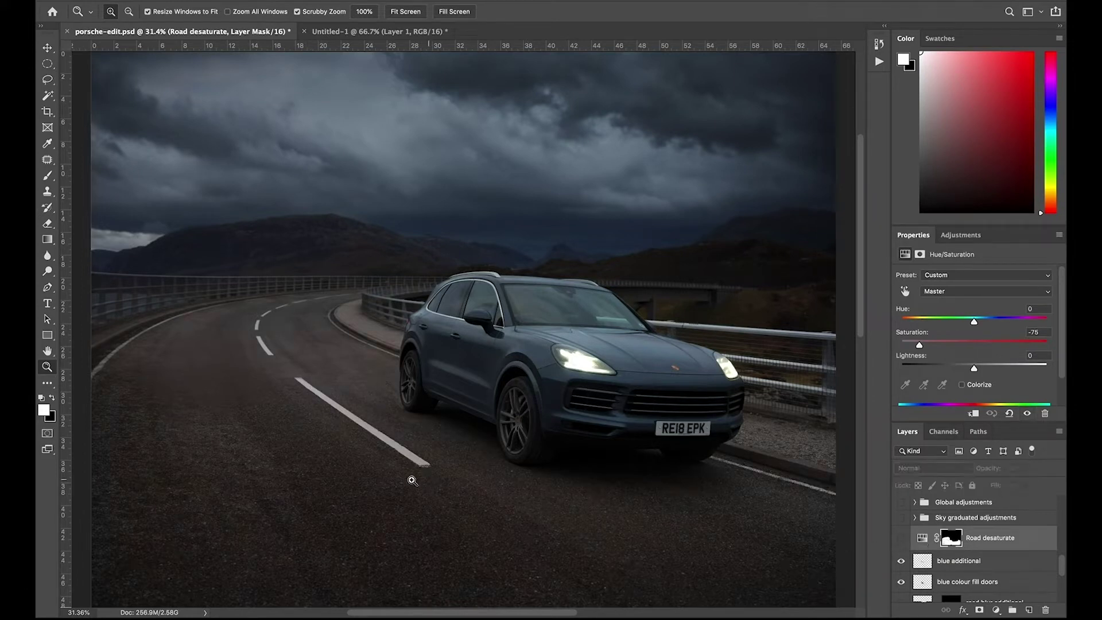
pyautogui.click(902, 539)
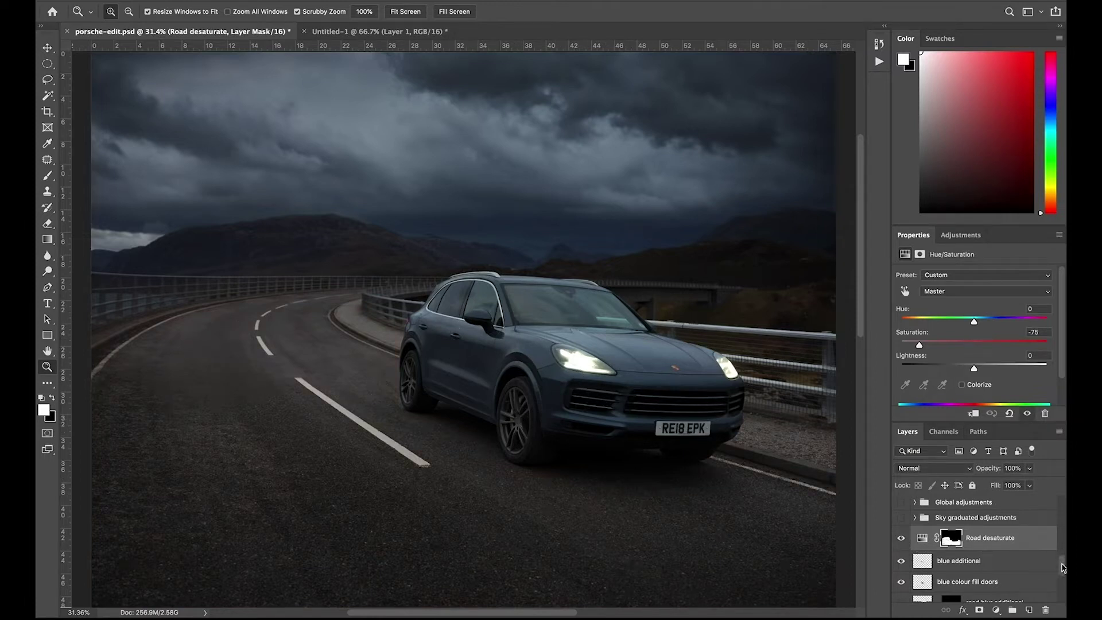
# Expand and show the Global adjustments group, comparing the image with and without it.
pyautogui.moveTo(1063, 568); pyautogui.dragTo(1063, 565)
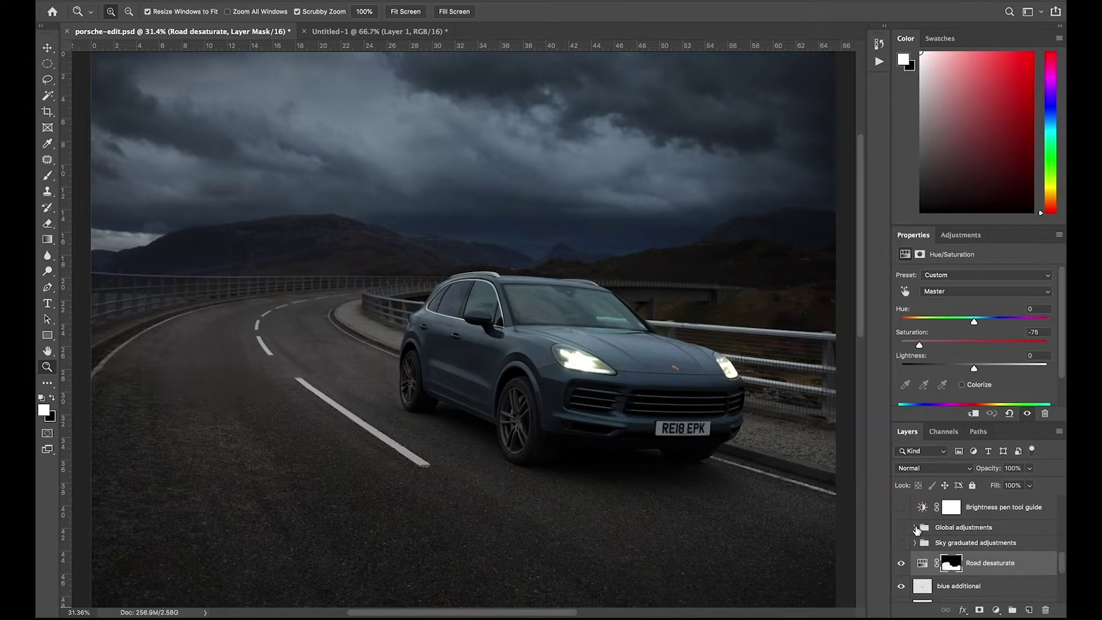
pyautogui.click(914, 528)
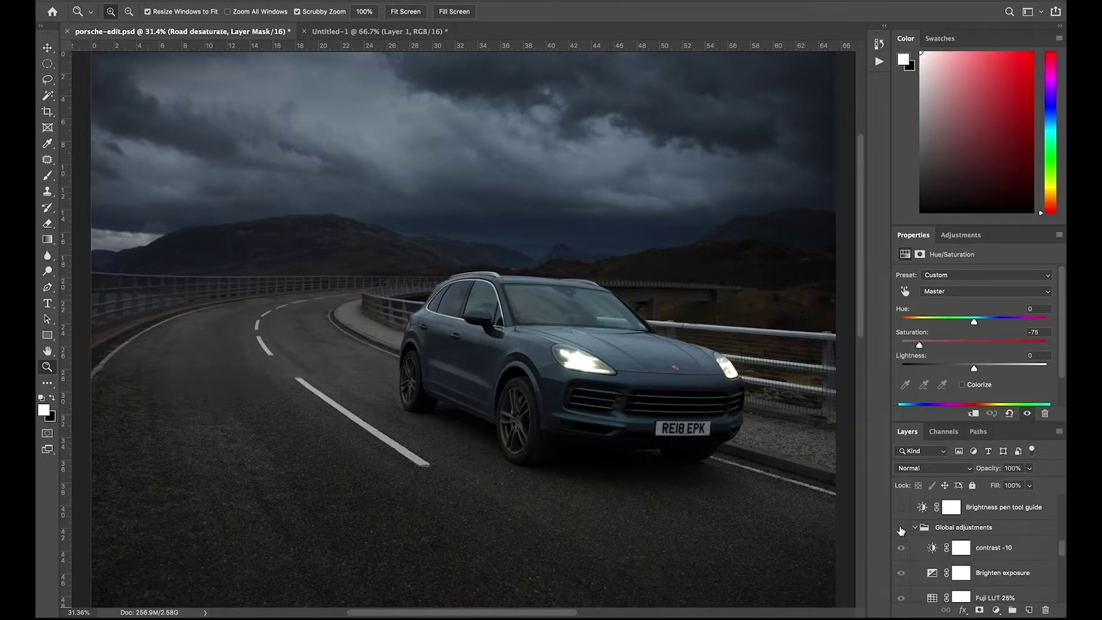
pyautogui.click(900, 528)
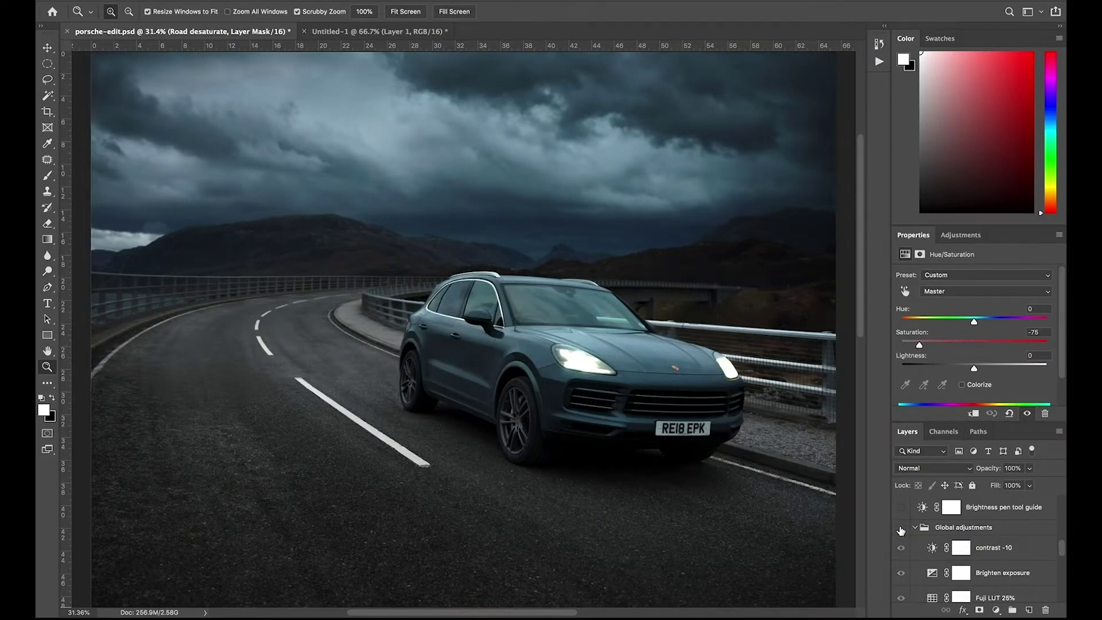
pyautogui.click(900, 527)
pyautogui.click(900, 528)
# Hide the contrast -10, Brighten exposure, Fuji LUT 25% and Cyan Photo Filter 1 layers in the Global adjustments group.
pyautogui.click(901, 597)
pyautogui.scroll(-3, 918, 579)
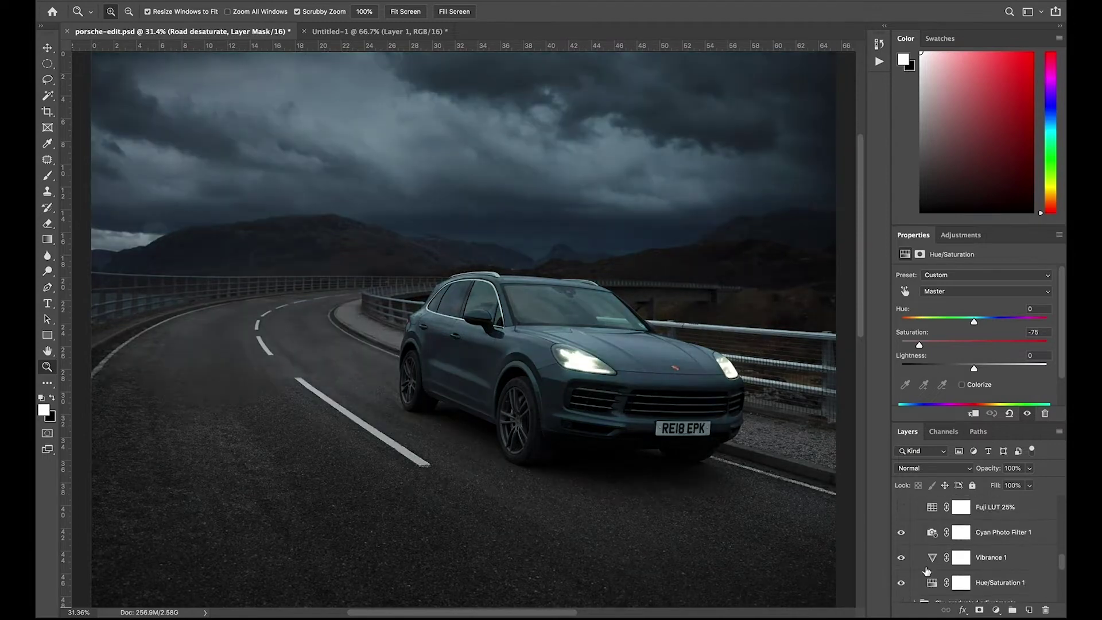
pyautogui.click(900, 520)
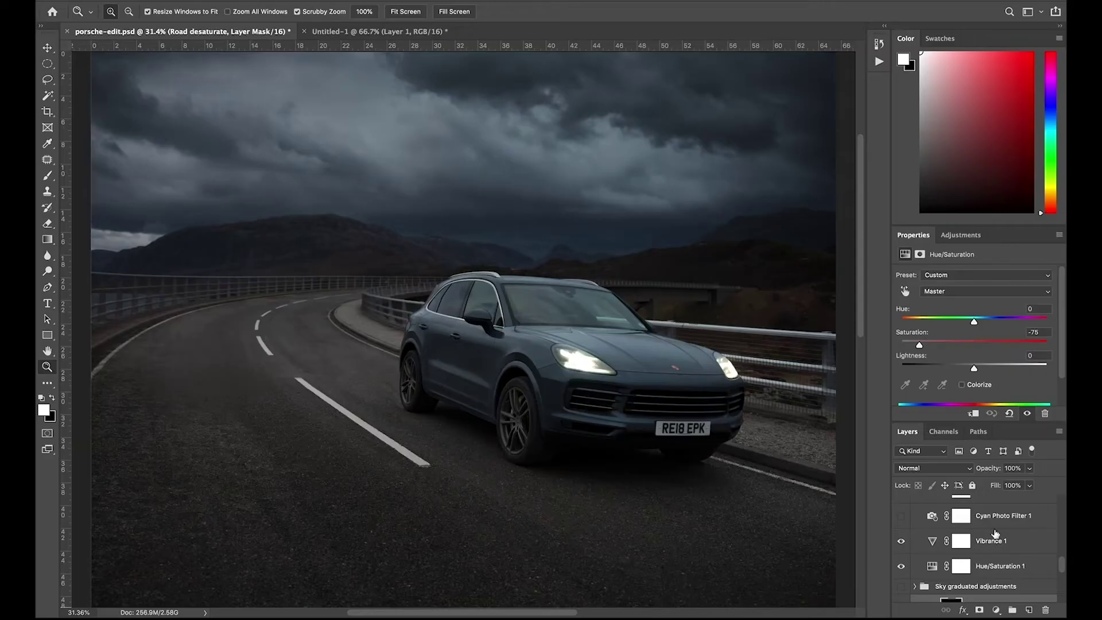
# Show and select the Cyan Photo Filter 1 layer and set its density to 18%.
pyautogui.scroll(2, 1061, 562)
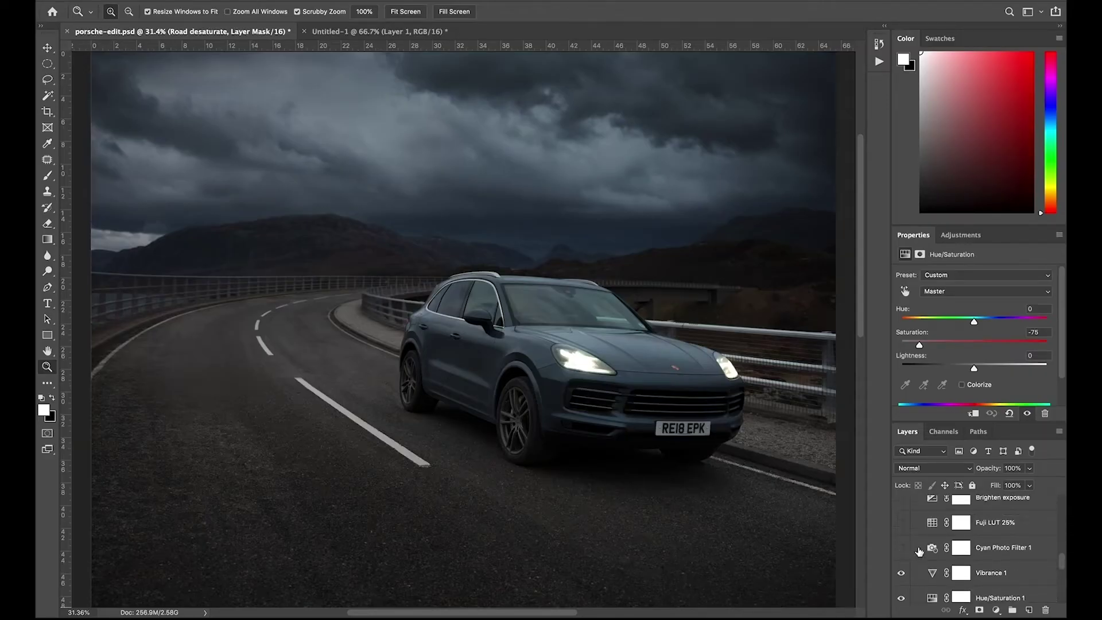
pyautogui.click(901, 548)
pyautogui.click(929, 550)
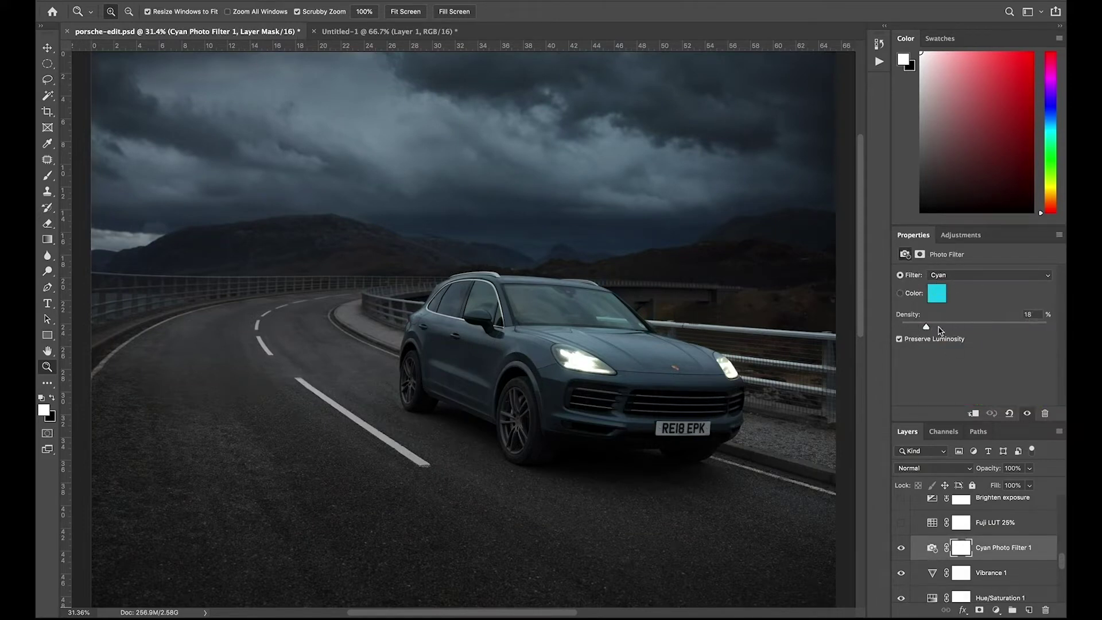
pyautogui.moveTo(925, 328)
pyautogui.mouseDown()
pyautogui.moveTo(1054, 331)
pyautogui.moveTo(928, 328)
pyautogui.mouseUp()
# Compare the whole image with and without the Cyan Photo Filter 1 layer.
pyautogui.click(901, 548)
pyautogui.click(902, 547)
pyautogui.click(901, 548)
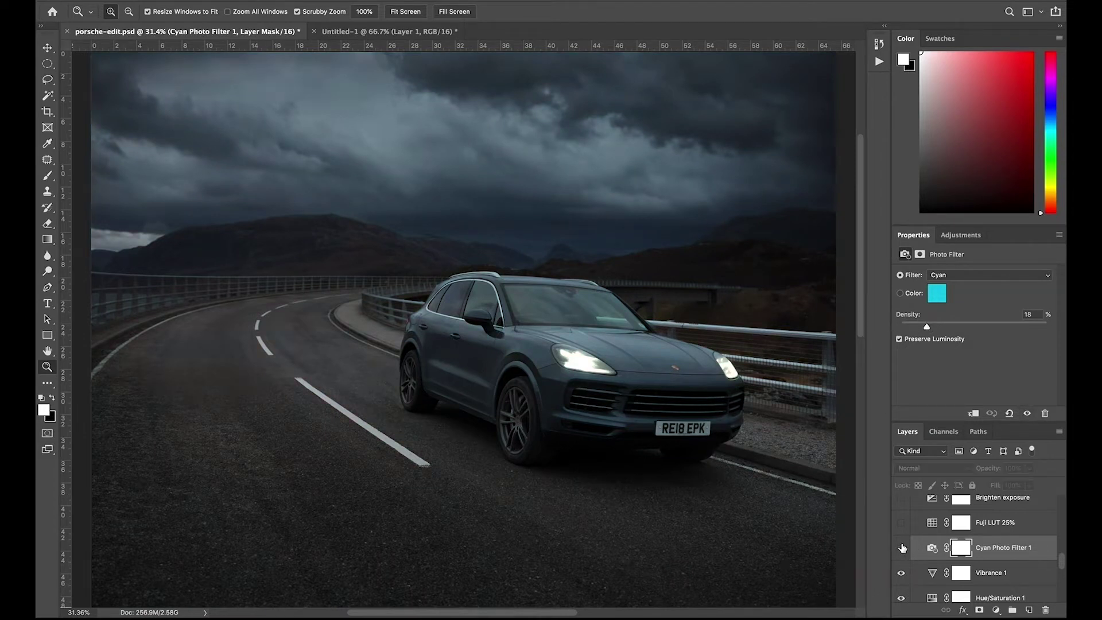
pyautogui.click(901, 548)
pyautogui.click(902, 548)
pyautogui.click(902, 548)
pyautogui.click(902, 548)
pyautogui.click(902, 548)
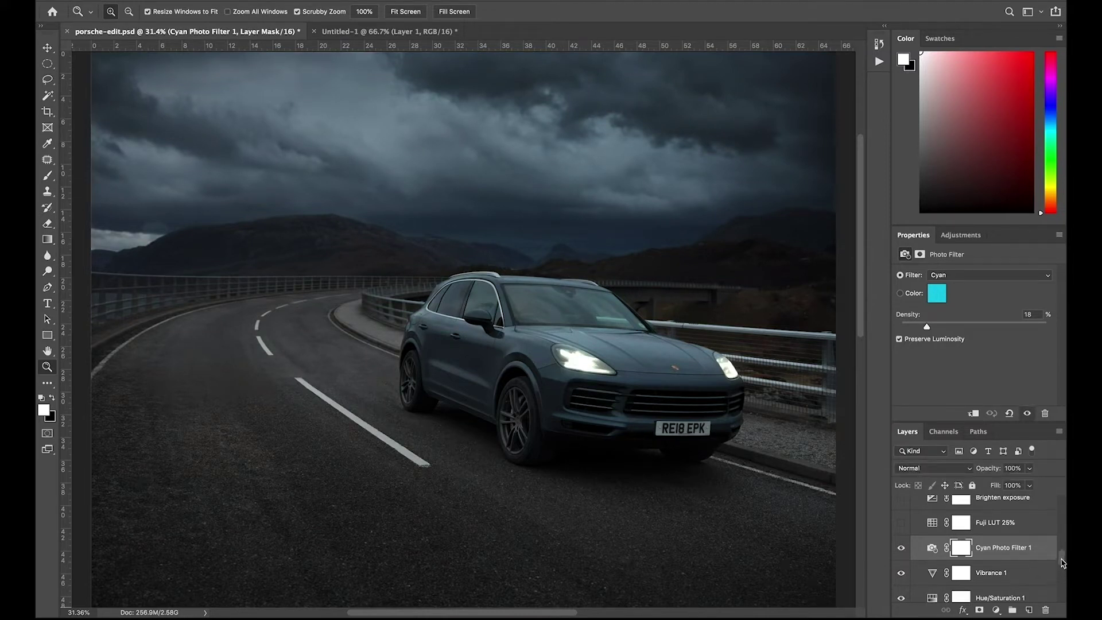
# Show the Fuji LUT 25% layer and select its colour lookup adjustment.
pyautogui.click(995, 523)
pyautogui.click(900, 524)
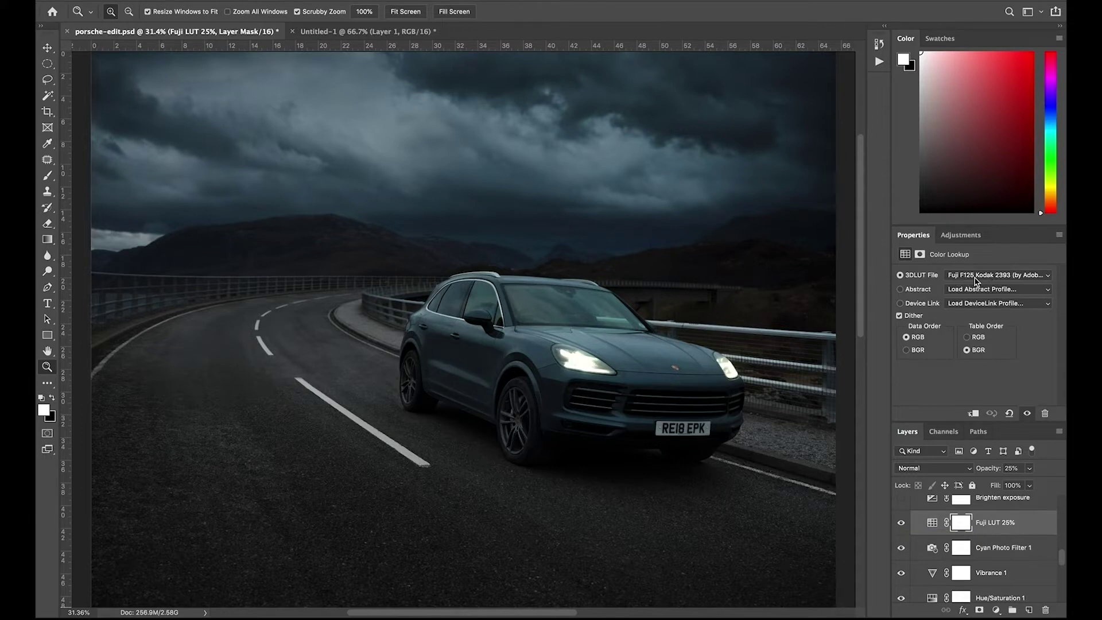
pyautogui.click(930, 524)
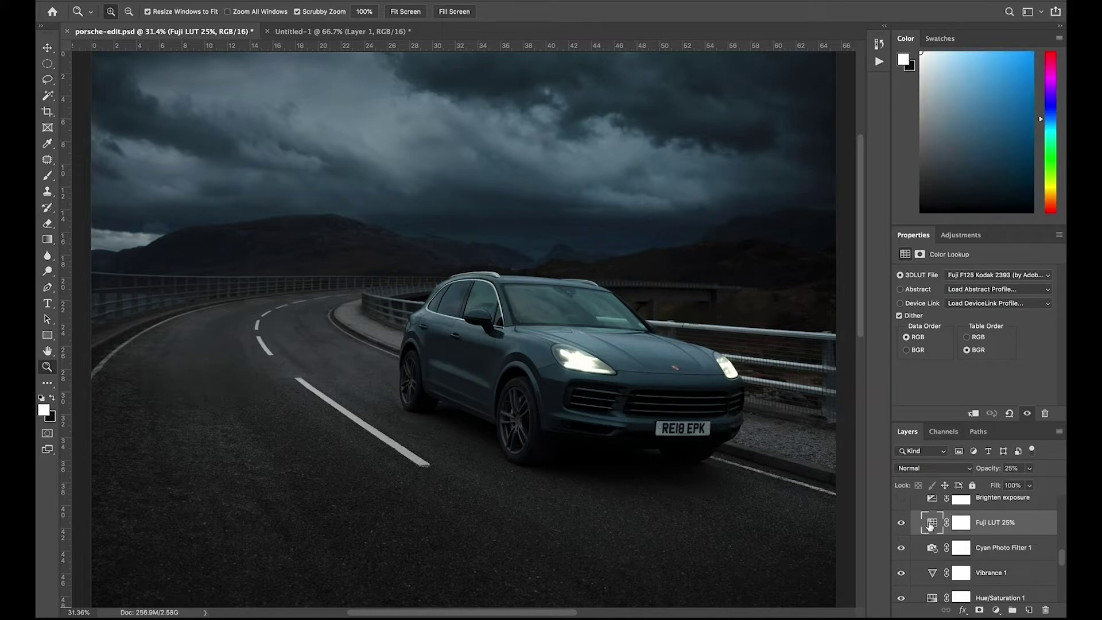
# Try the Fuji LUT 25% layer at 100% opacity and return it to 25%.
pyautogui.click(1030, 468)
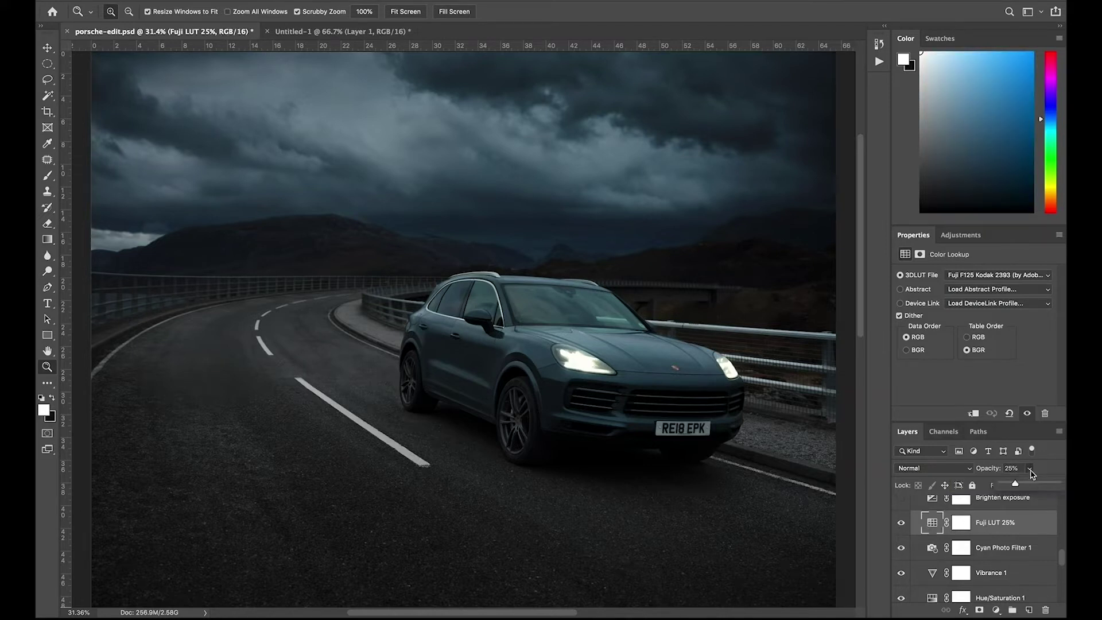
pyautogui.moveTo(1014, 483); pyautogui.dragTo(1056, 483)
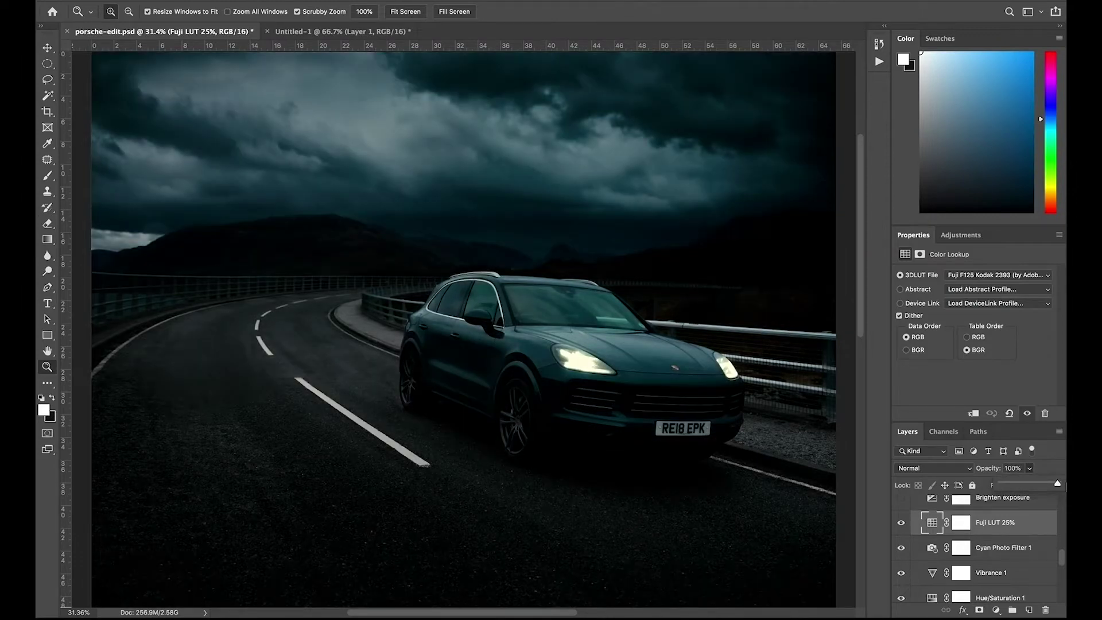
pyautogui.moveTo(1060, 485); pyautogui.dragTo(1015, 485)
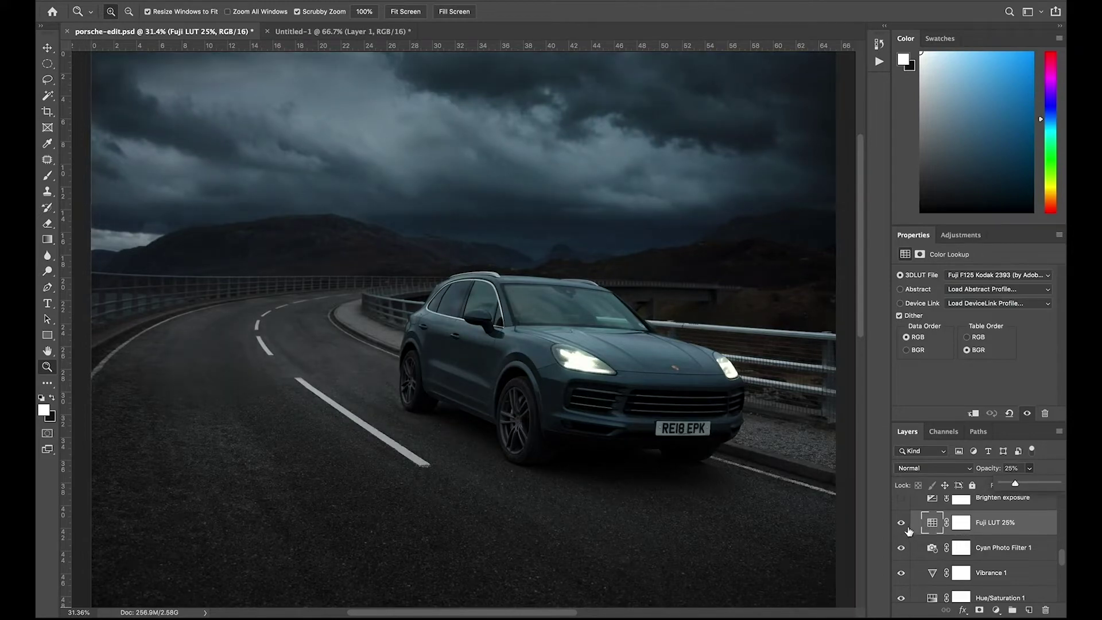
# Compare the image with and without the Fuji LUT 25% layer.
pyautogui.click(901, 522)
pyautogui.click(900, 522)
pyautogui.click(901, 522)
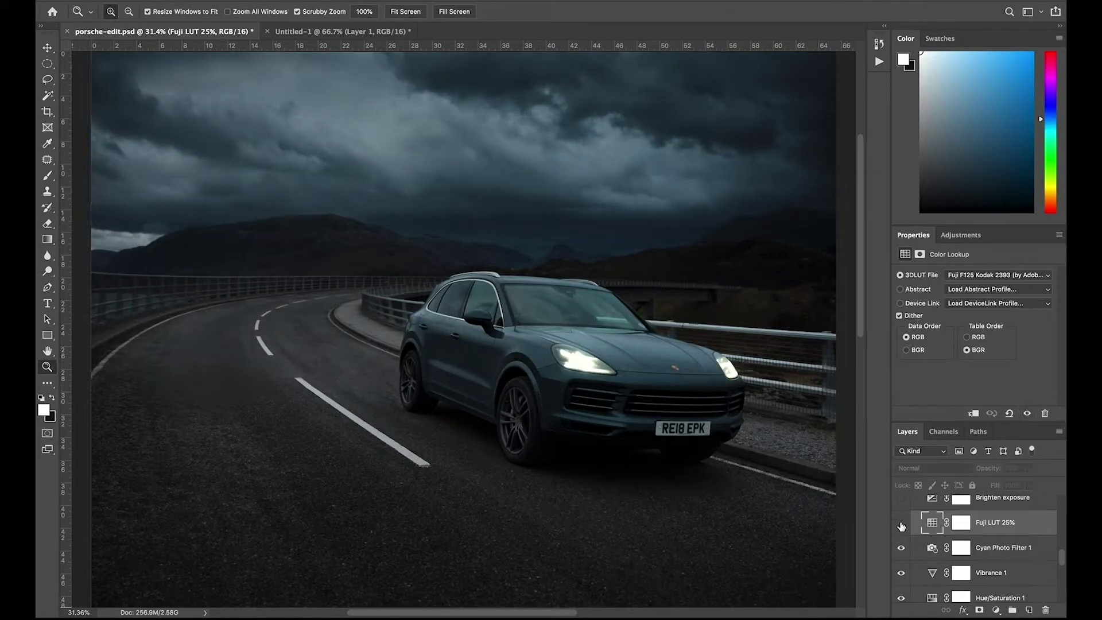
pyautogui.click(901, 522)
# Show the Brighten exposure and contrast -10 layers and collapse the Global adjustments group.
pyautogui.scroll(1, 1061, 558)
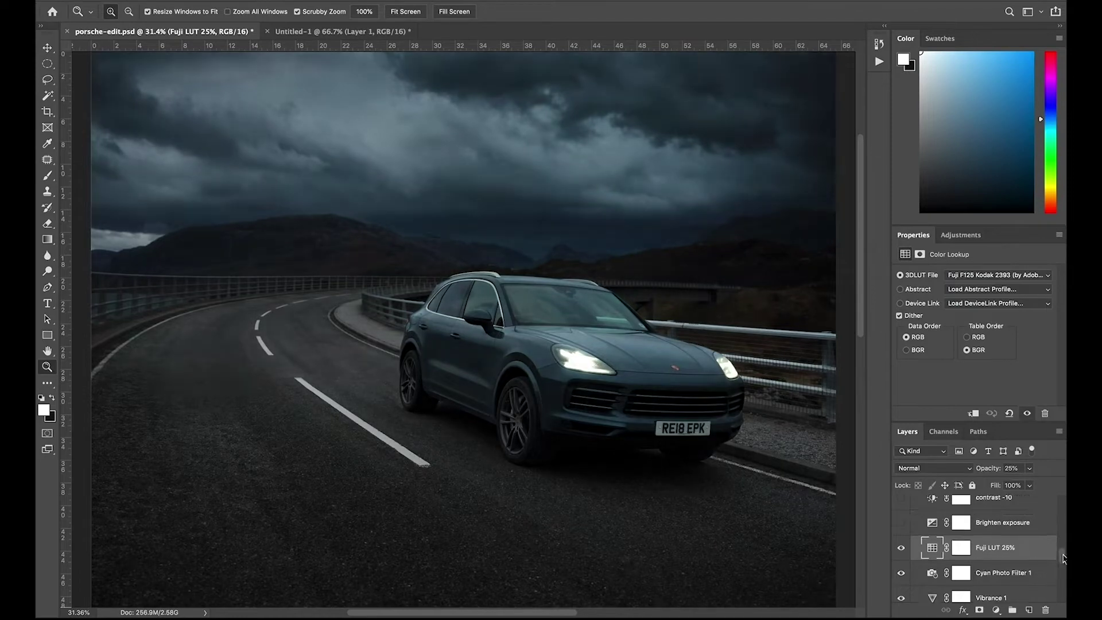
pyautogui.scroll(1, 1063, 557)
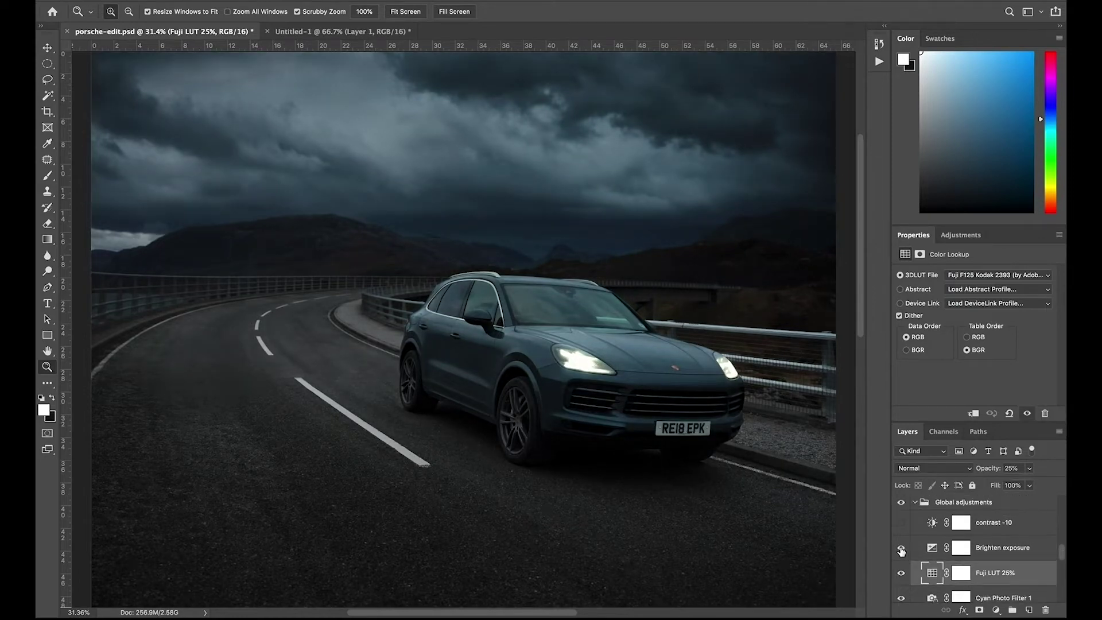
pyautogui.click(901, 548)
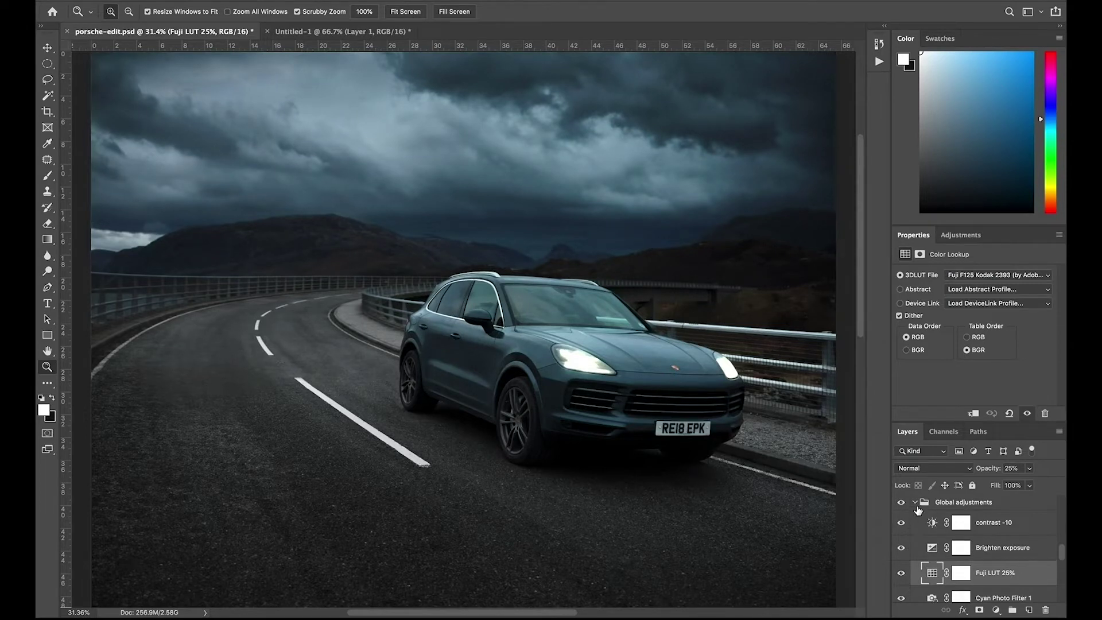
pyautogui.click(916, 503)
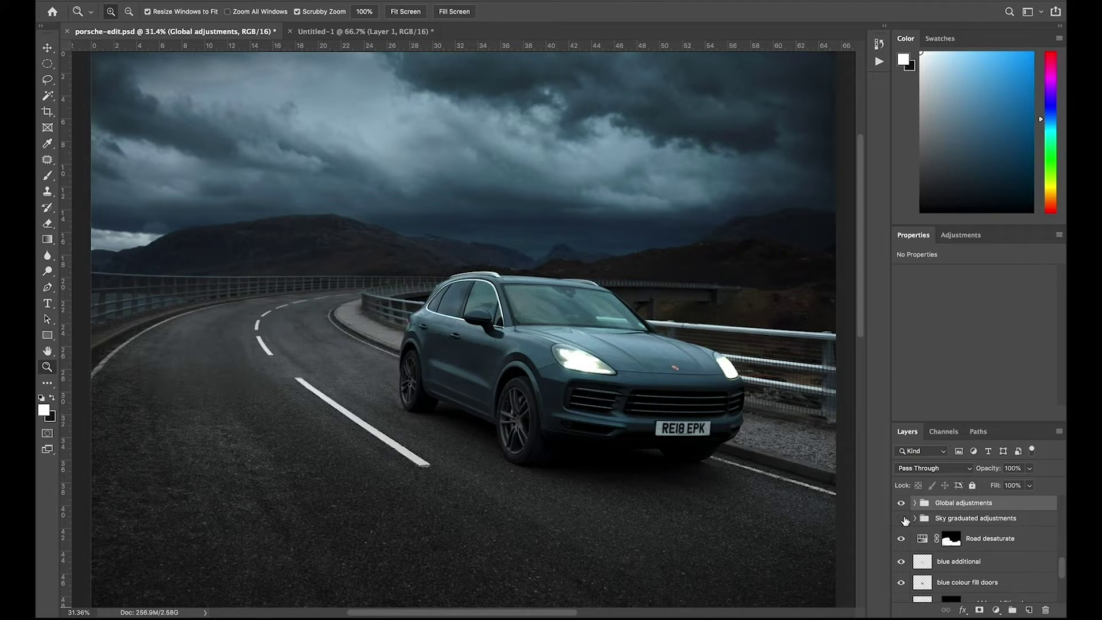
# Show and expand the Sky graduated adjustments group.
pyautogui.click(902, 519)
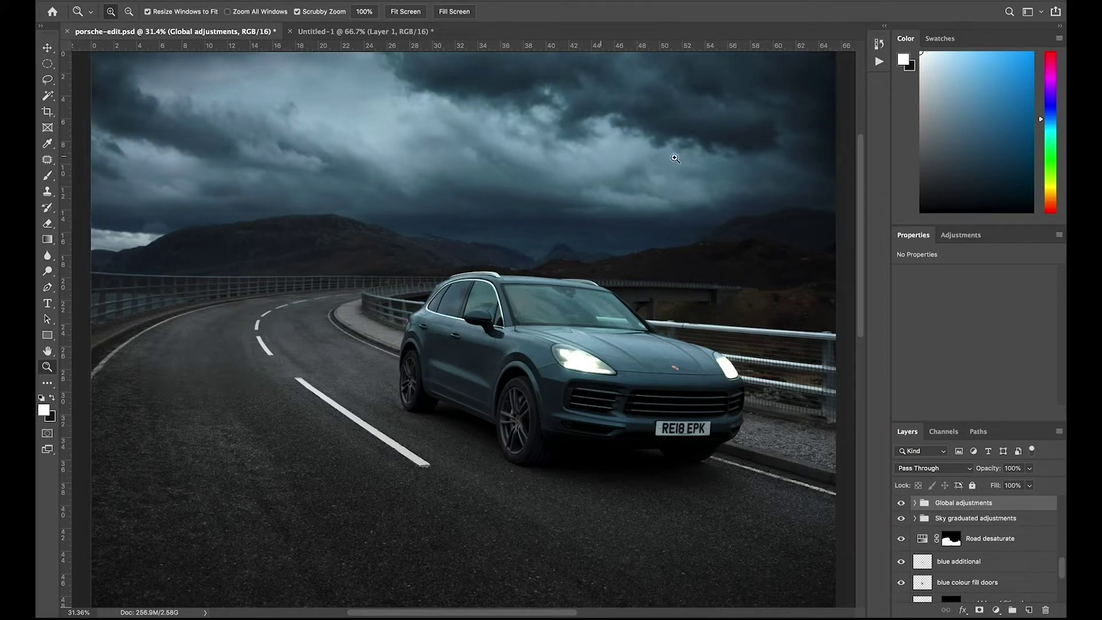
pyautogui.click(915, 518)
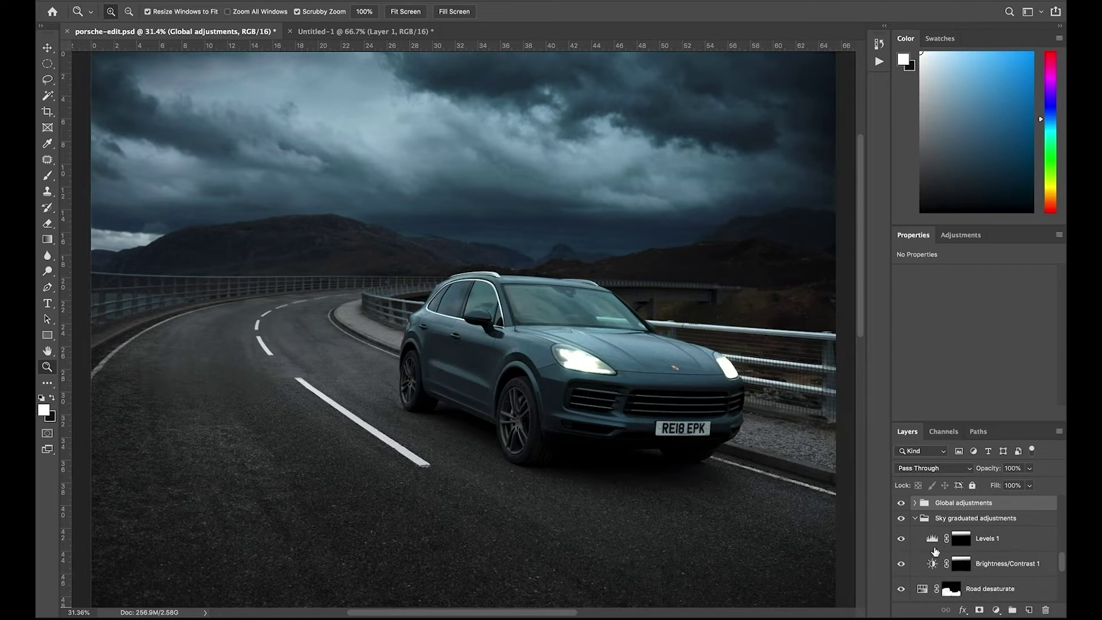
# Compare the Levels 1 effect with its mask disabled, re-enable the mask and collapse the Sky graduated adjustments group.
pyautogui.rightClick(965, 538)
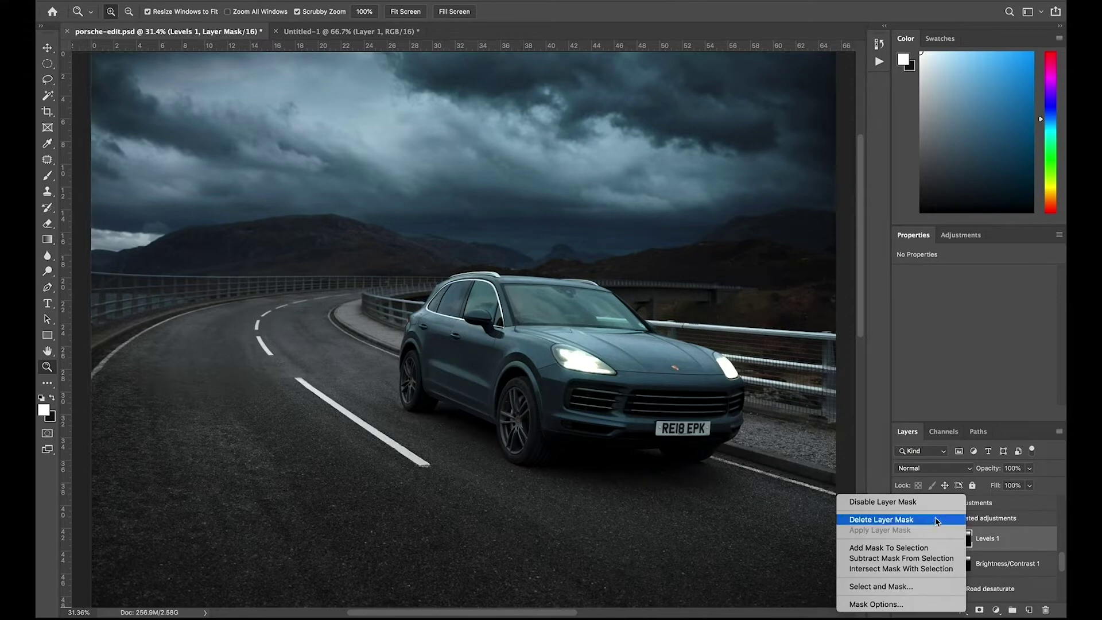
pyautogui.click(922, 502)
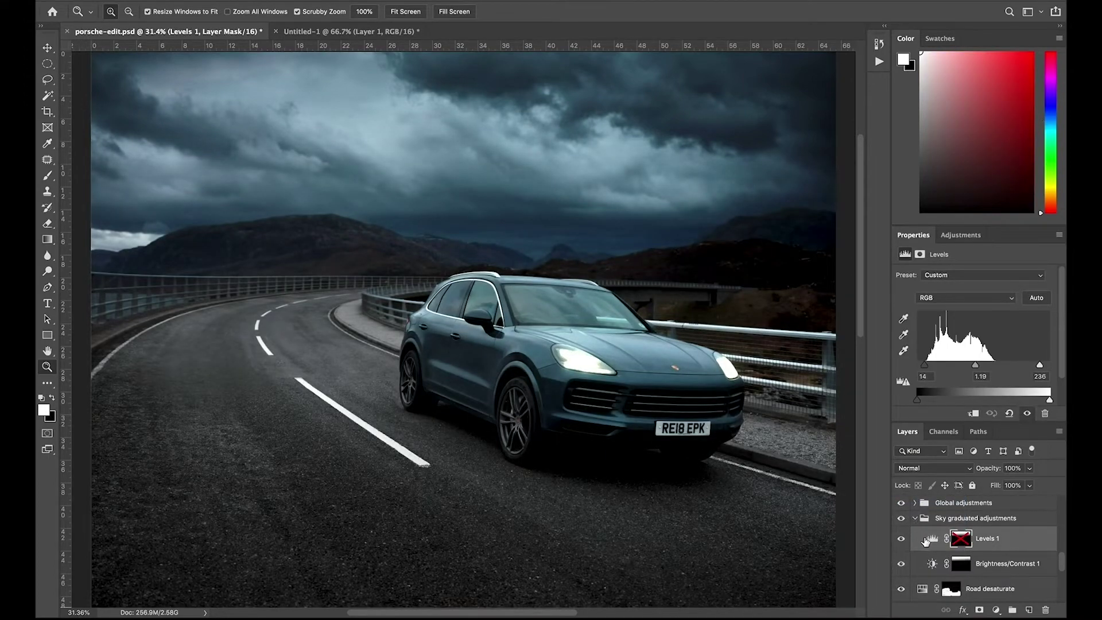
pyautogui.click(901, 539)
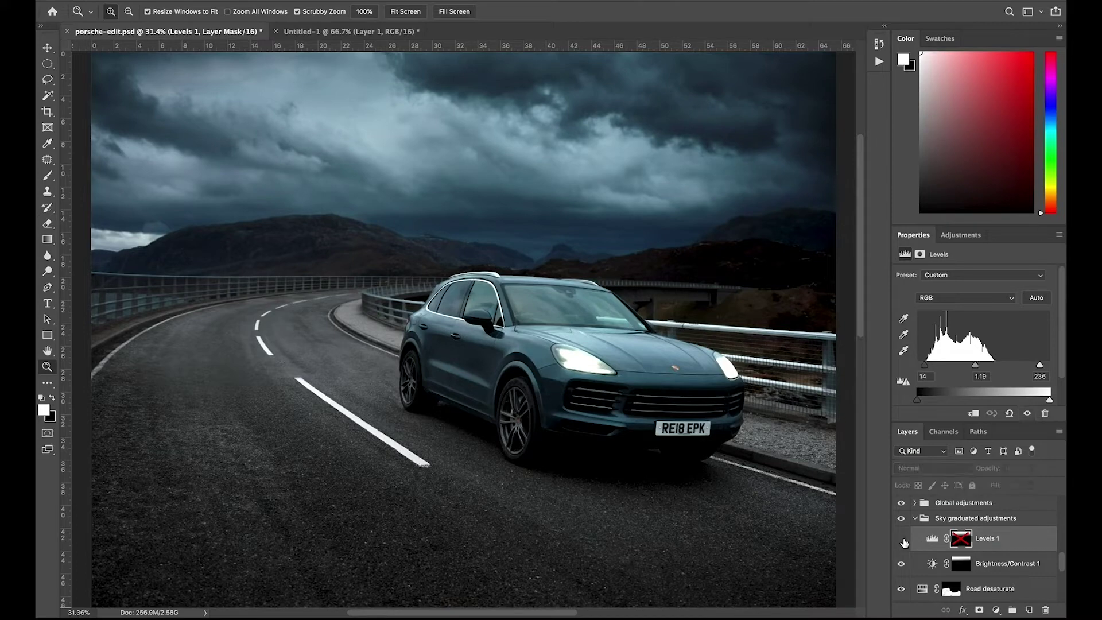
pyautogui.click(902, 539)
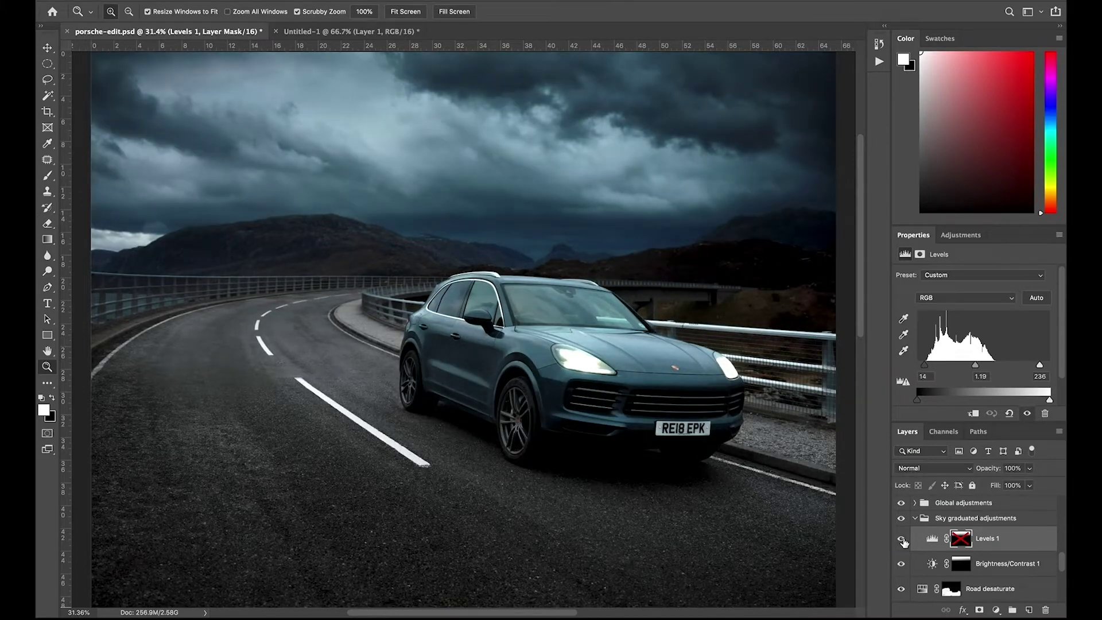
pyautogui.rightClick(957, 540)
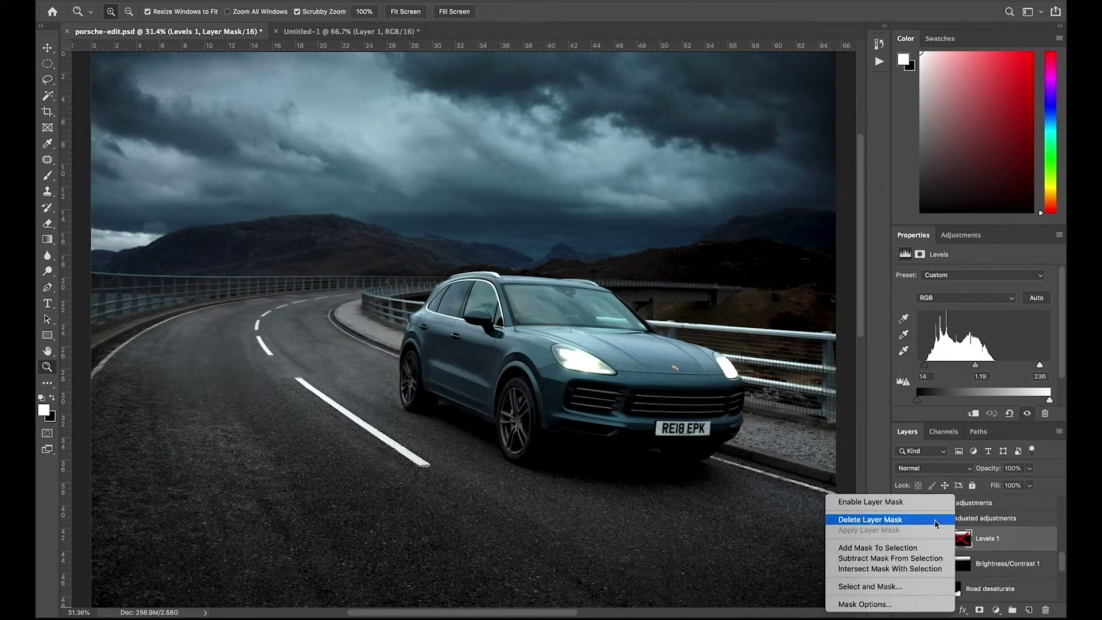
pyautogui.click(920, 503)
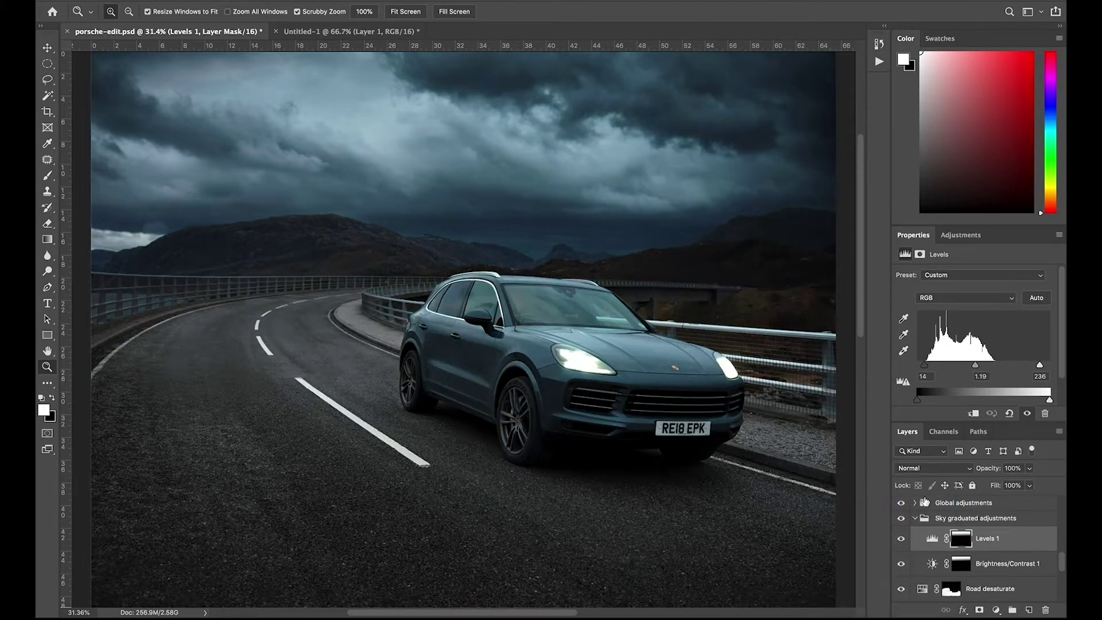
pyautogui.click(915, 518)
pyautogui.click(960, 519)
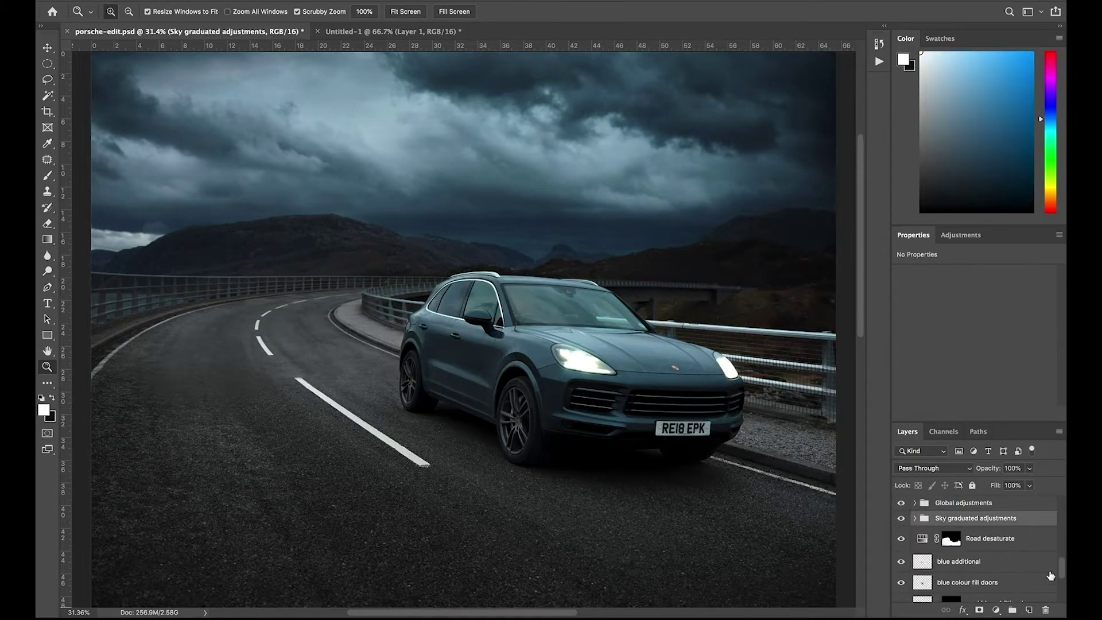
# Locate the Path Blur filter with the Rear wheel blur layer shown and selected, and hide that layer again.
pyautogui.moveTo(1062, 572); pyautogui.dragTo(1063, 593)
pyautogui.click(945, 560)
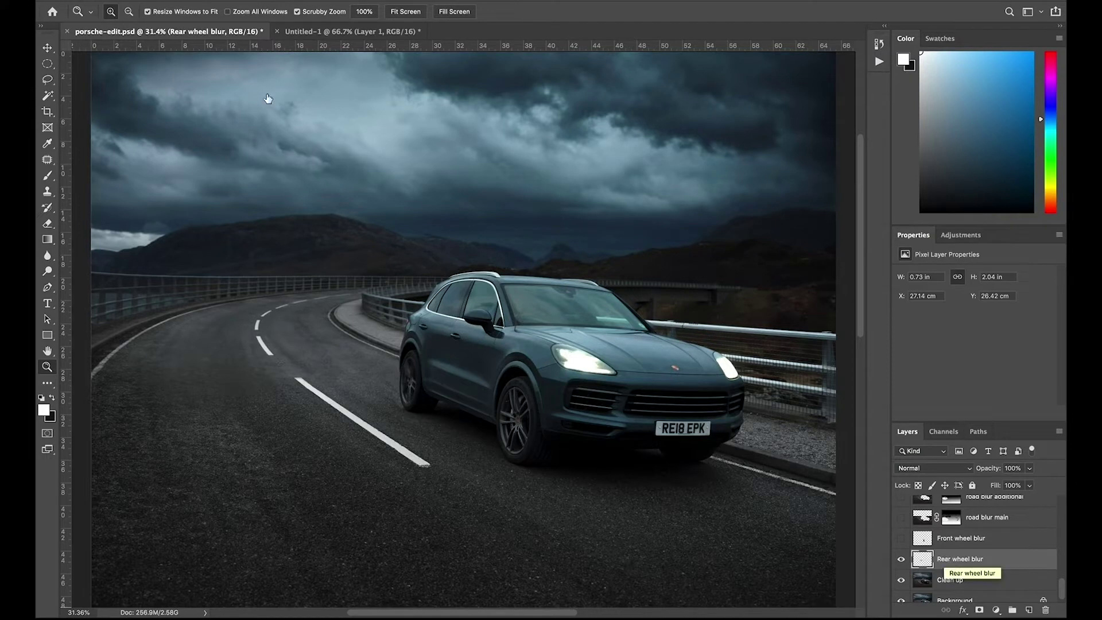
pyautogui.click(337, 0)
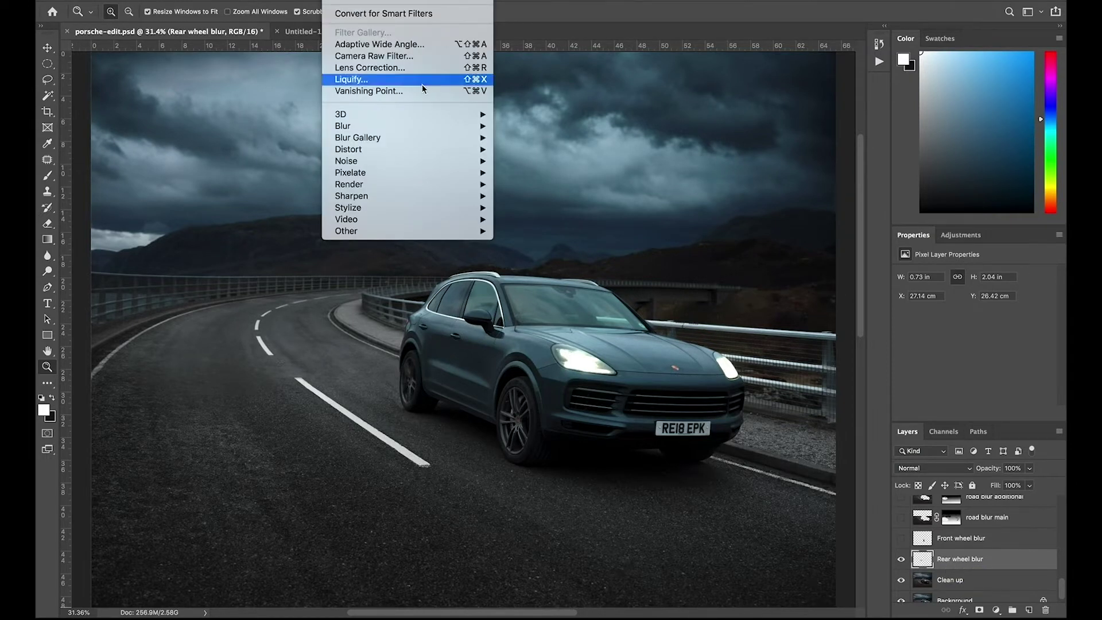
pyautogui.moveTo(460, 138)
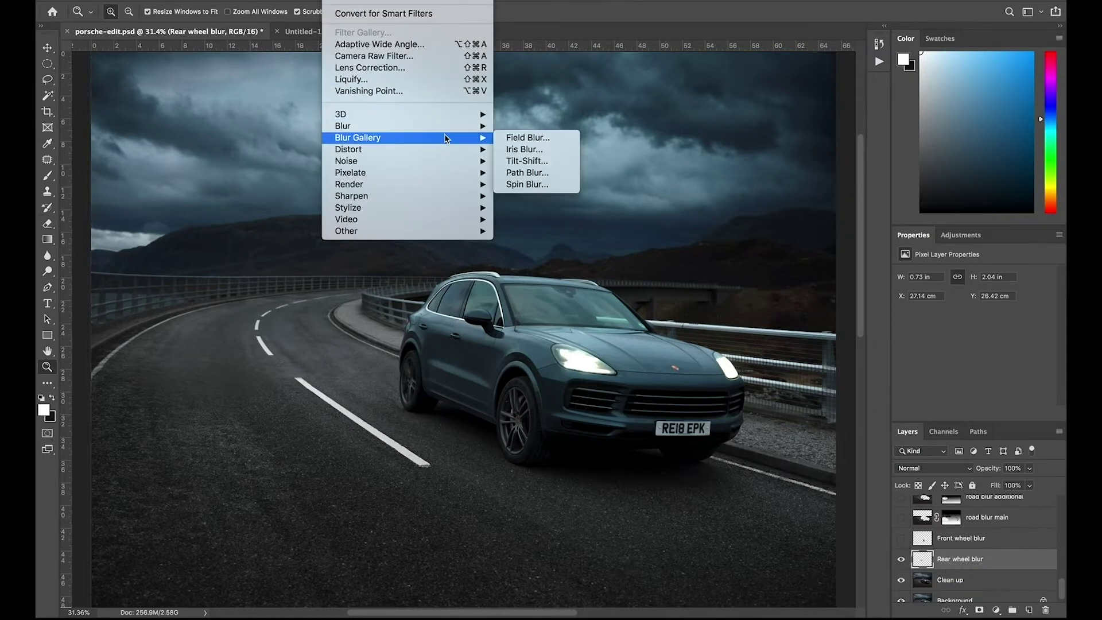
pyautogui.click(555, 174)
pyautogui.click(901, 558)
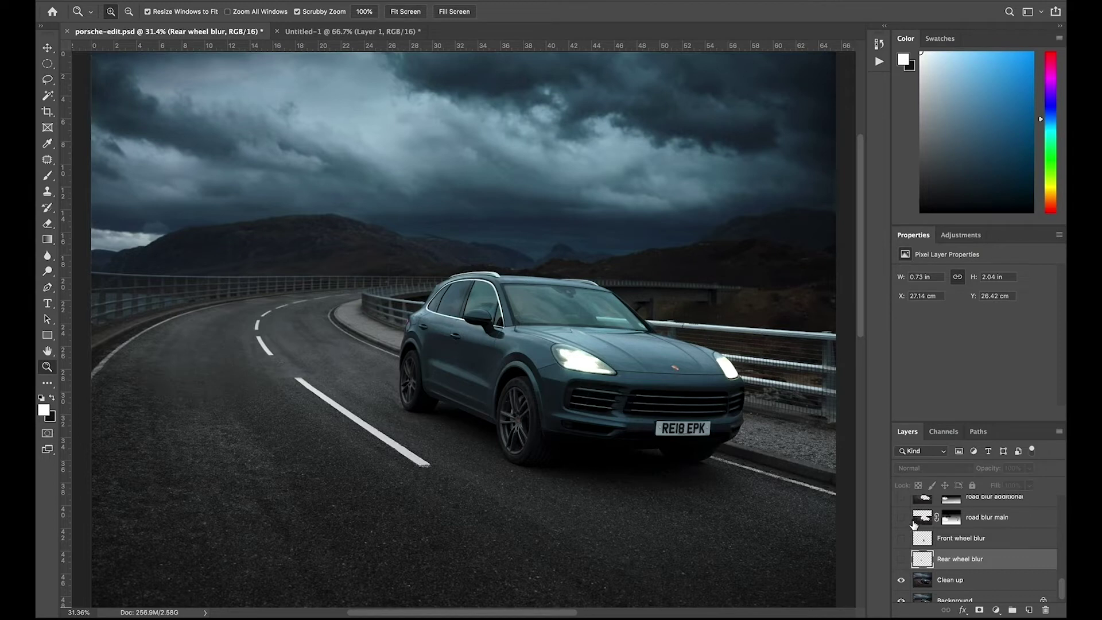
# Show the road blur main layer, view it on its own and bring the other layers back.
pyautogui.click(901, 518)
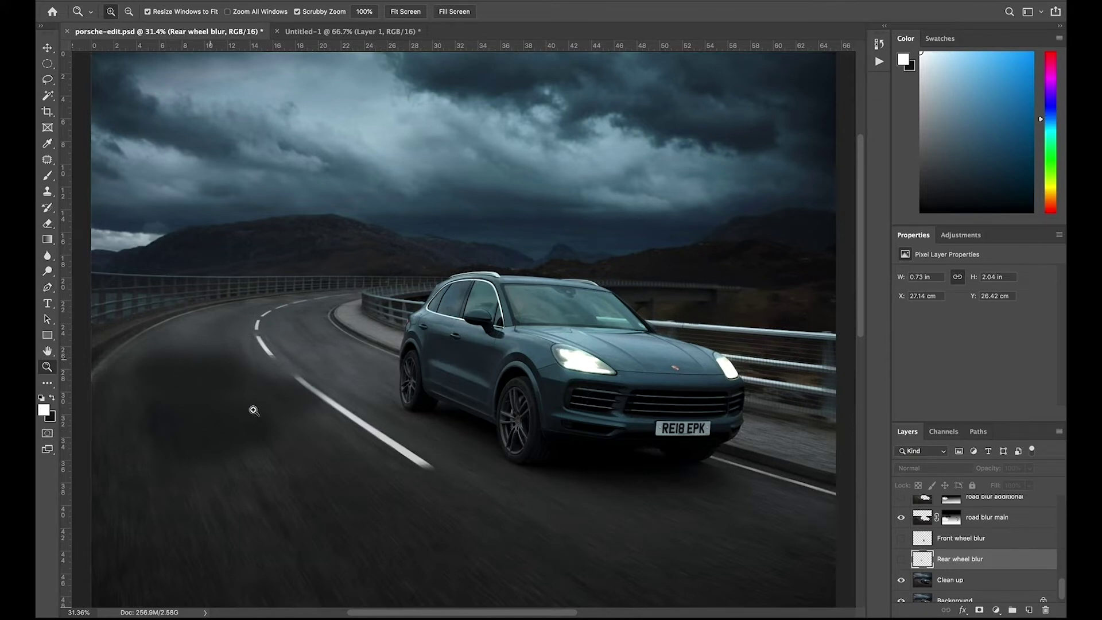
pyautogui.keyDown('alt'); pyautogui.click(901, 518); pyautogui.keyUp('alt')
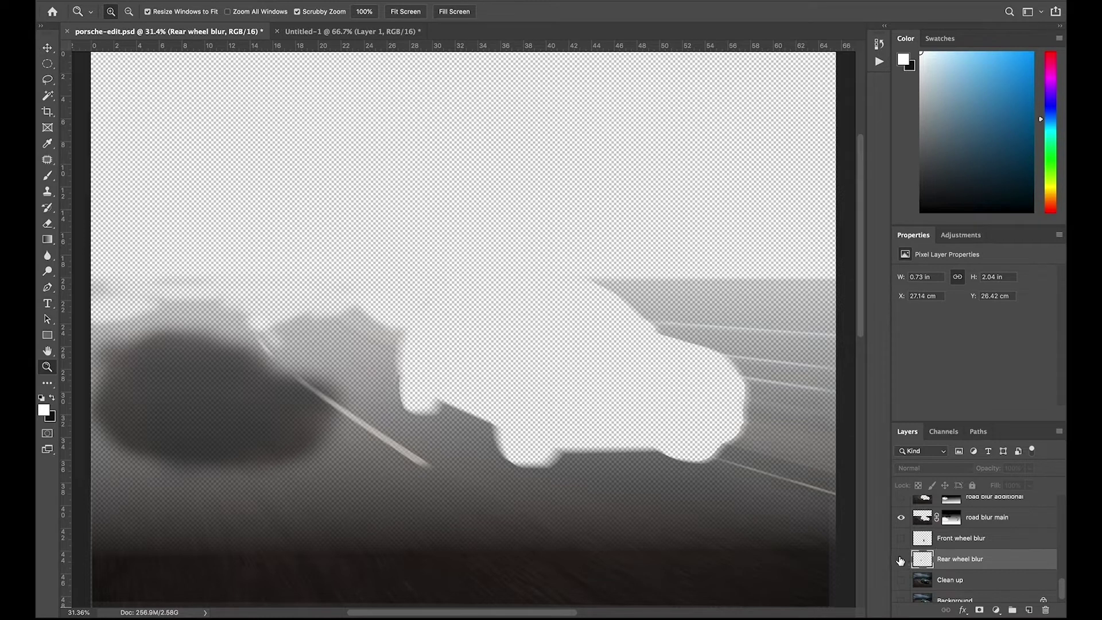
pyautogui.keyDown('alt'); pyautogui.click(900, 518); pyautogui.keyUp('alt')
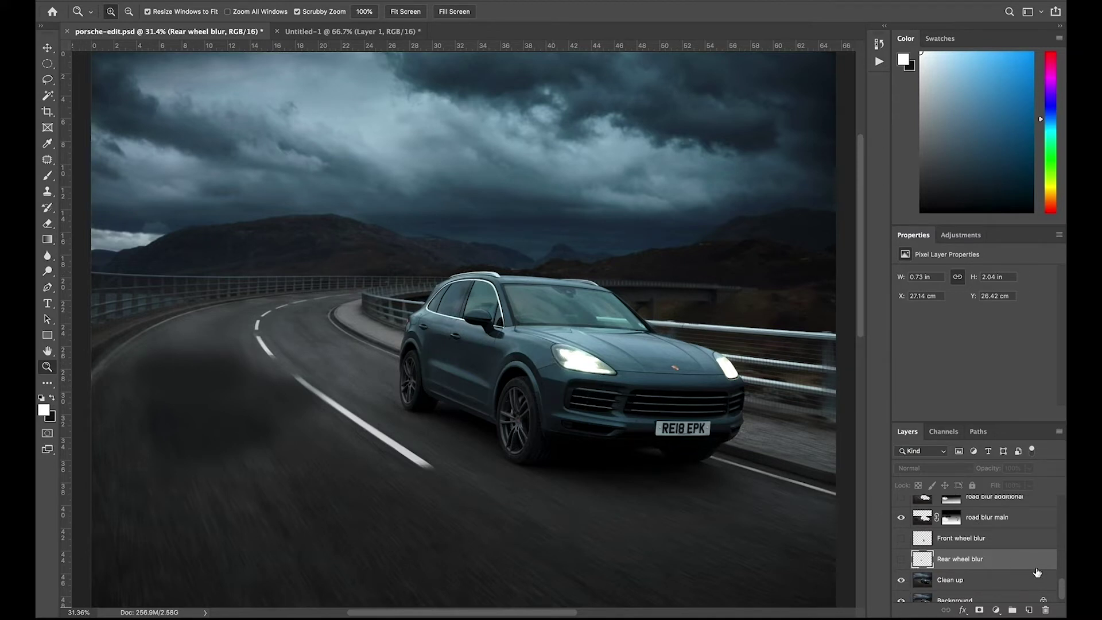
# Load the car outline as a new selection with the road blur main layer active, and deselect it.
pyautogui.click(921, 517)
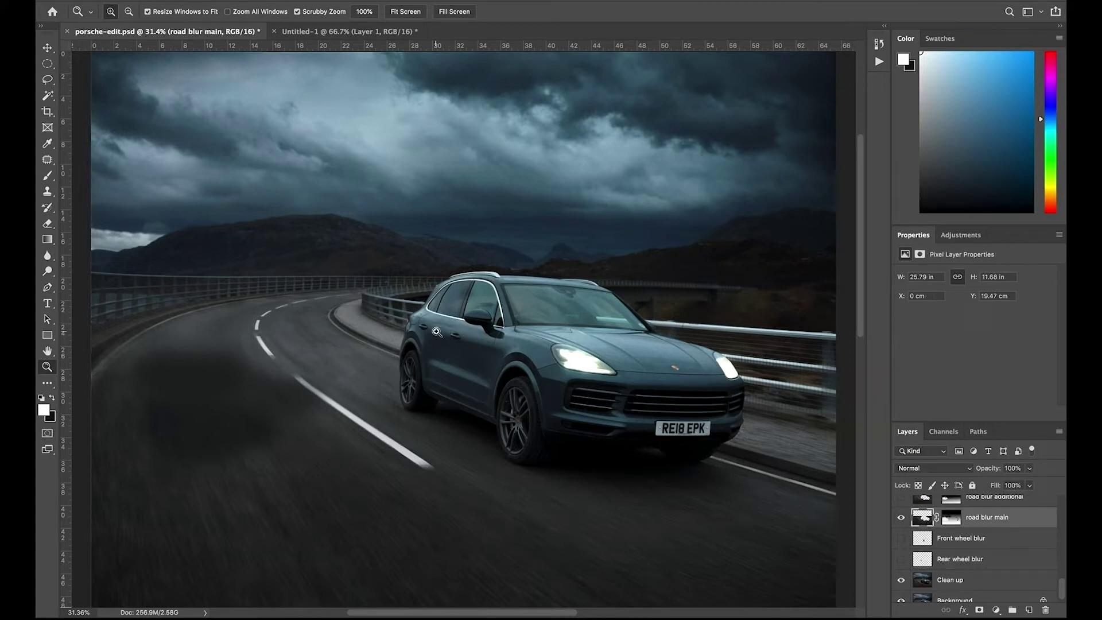
pyautogui.press('l')
pyautogui.rightClick(498, 351)
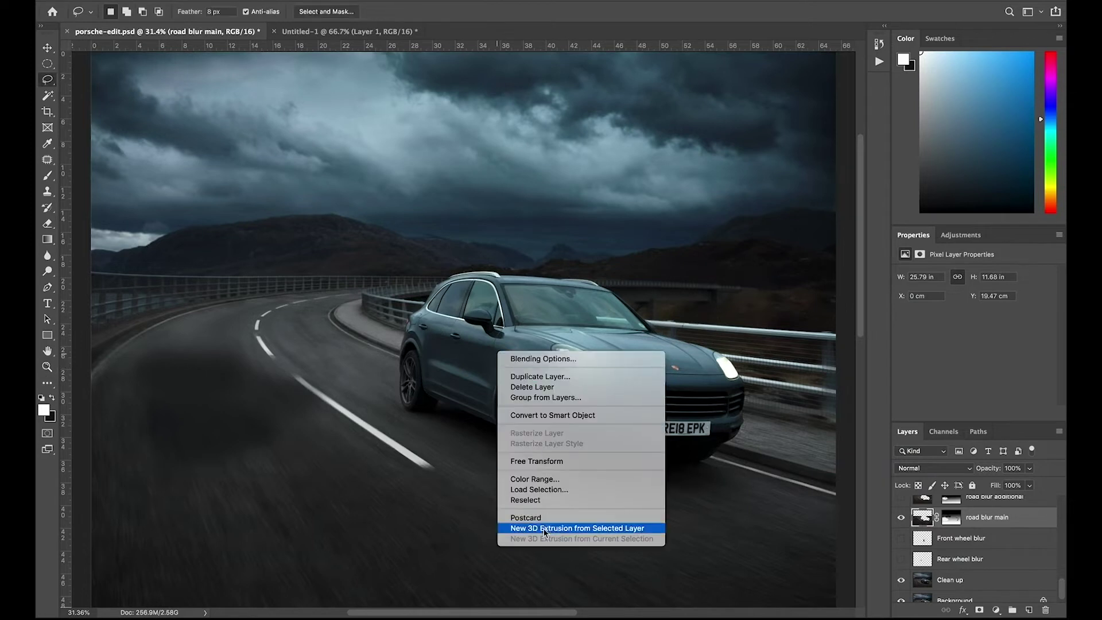
pyautogui.click(553, 490)
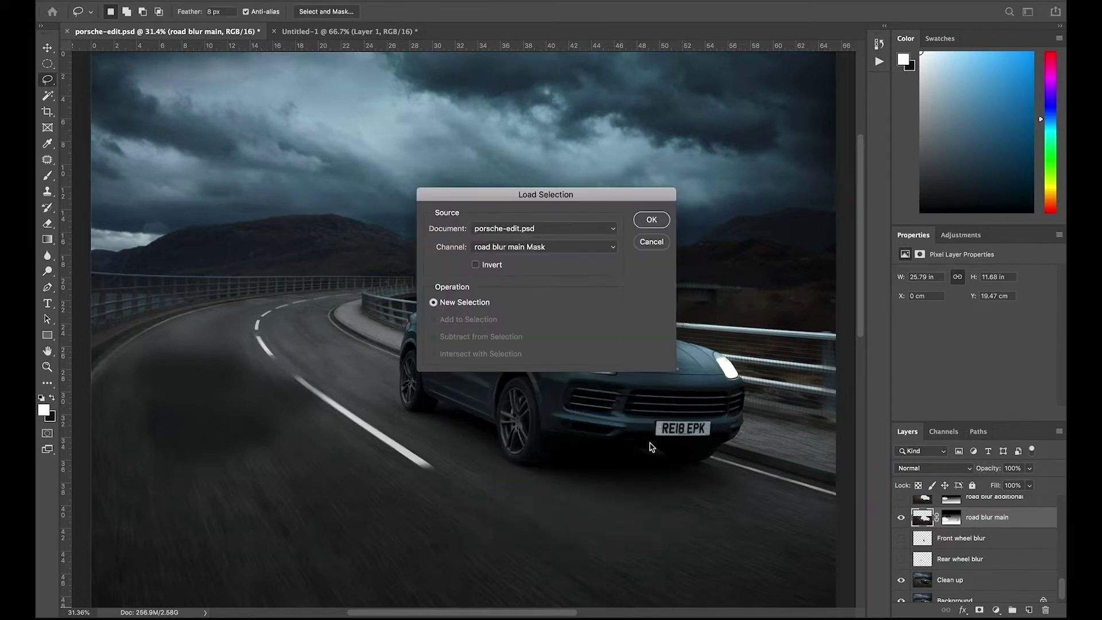
pyautogui.click(574, 246)
pyautogui.click(545, 275)
pyautogui.click(650, 220)
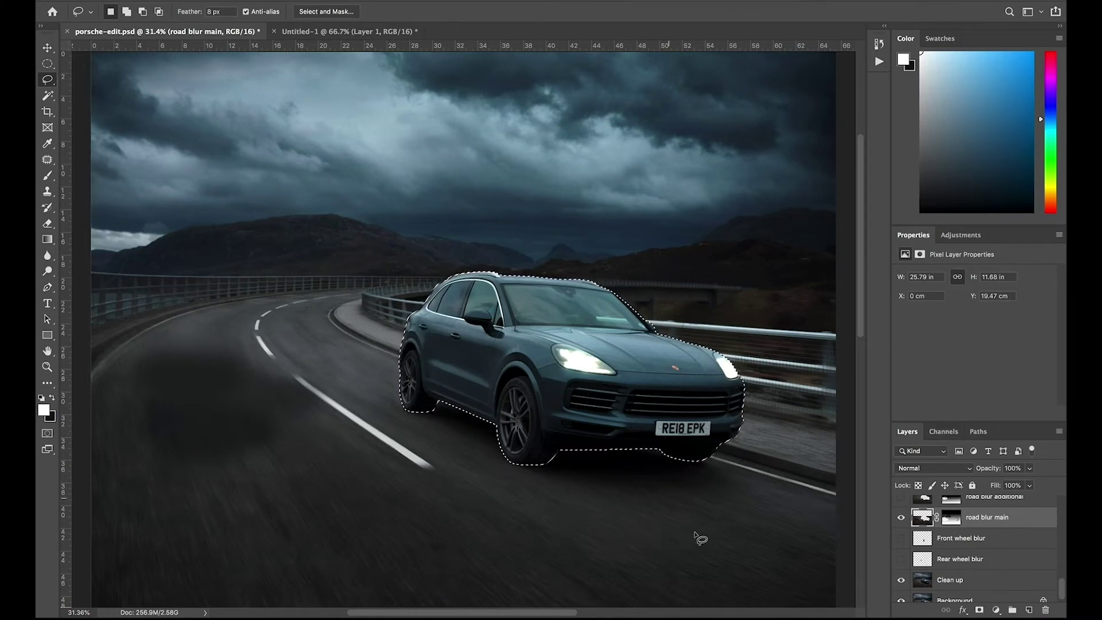
pyautogui.hotkey('ctrl', 'd')
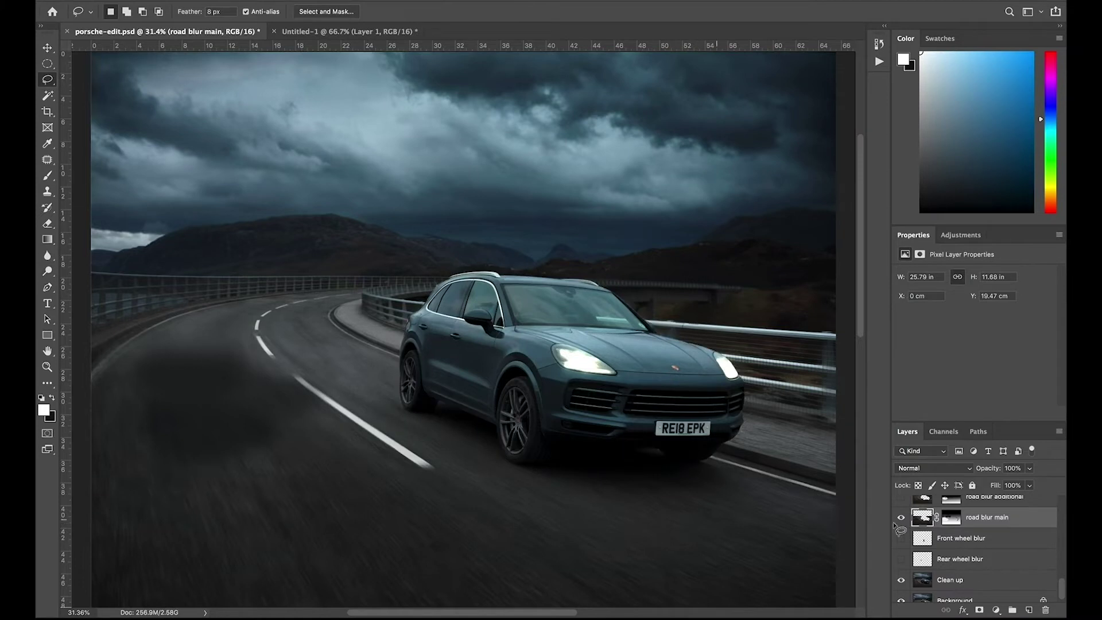
# Compare the road surface with the road blur main layer hidden and shown.
pyautogui.scroll(2, 975, 557)
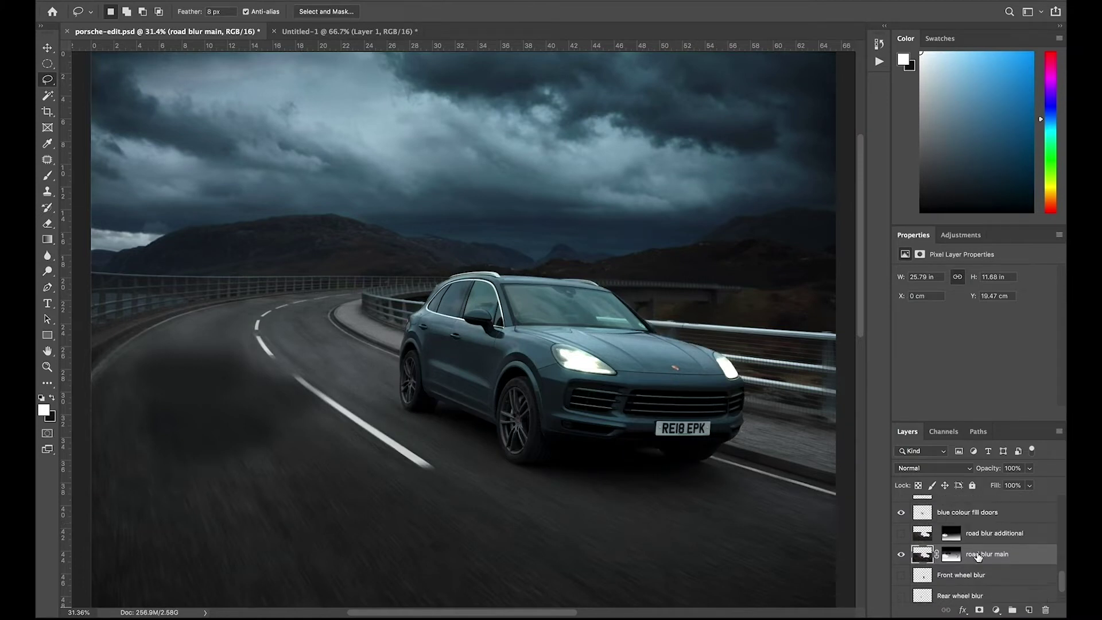
pyautogui.click(900, 554)
pyautogui.click(901, 554)
# Show and select the road blur additional layer and view it on its own.
pyautogui.click(901, 533)
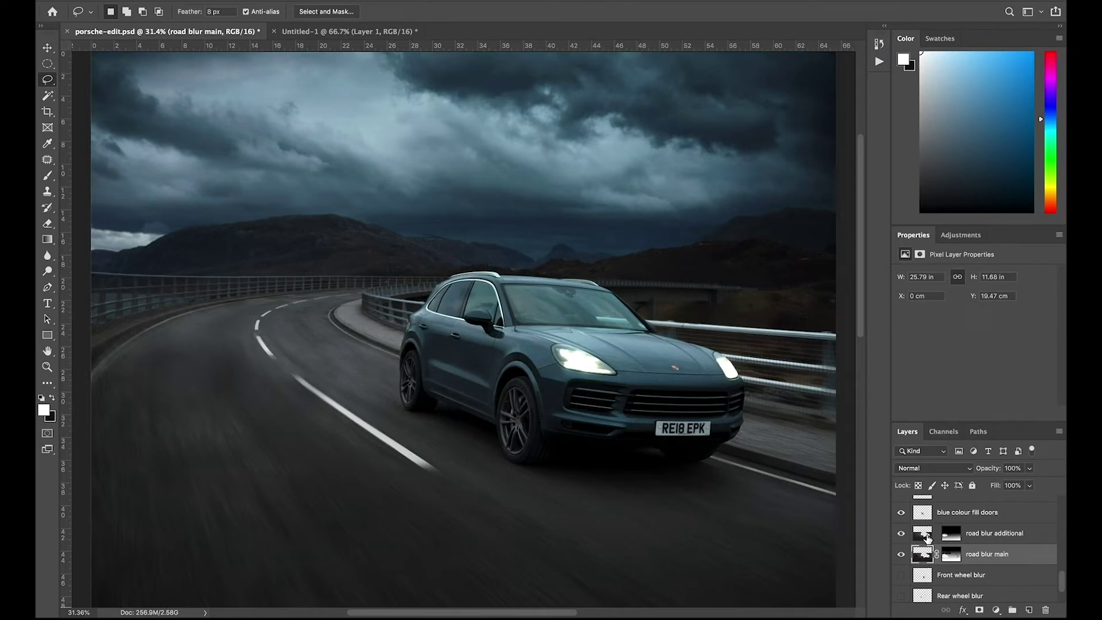
pyautogui.click(925, 534)
pyautogui.keyDown('alt'); pyautogui.click(900, 533); pyautogui.keyUp('alt')
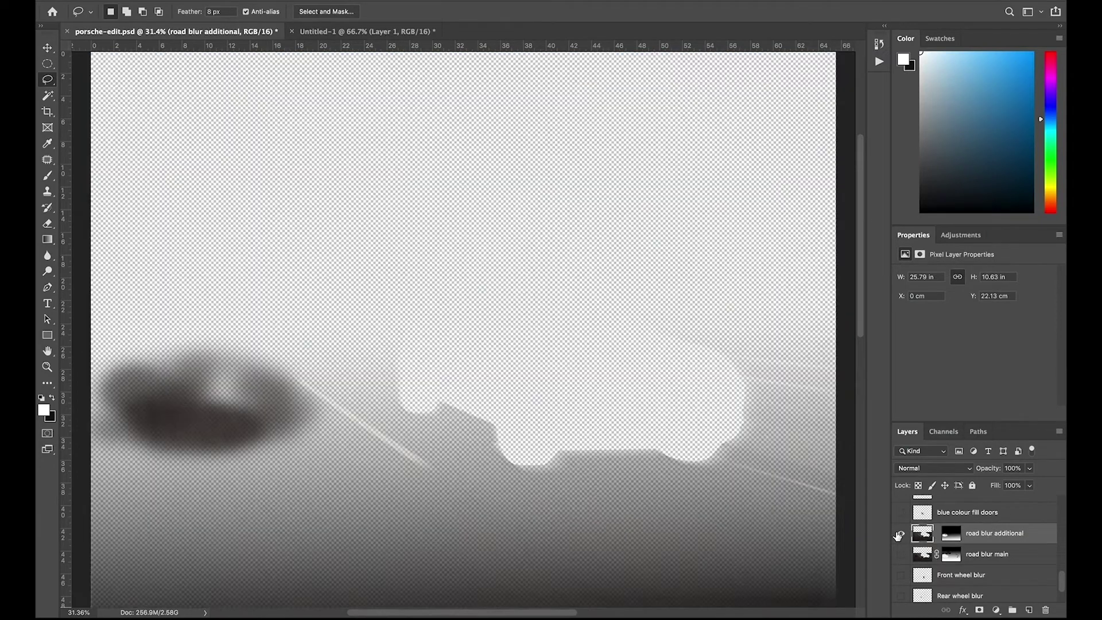
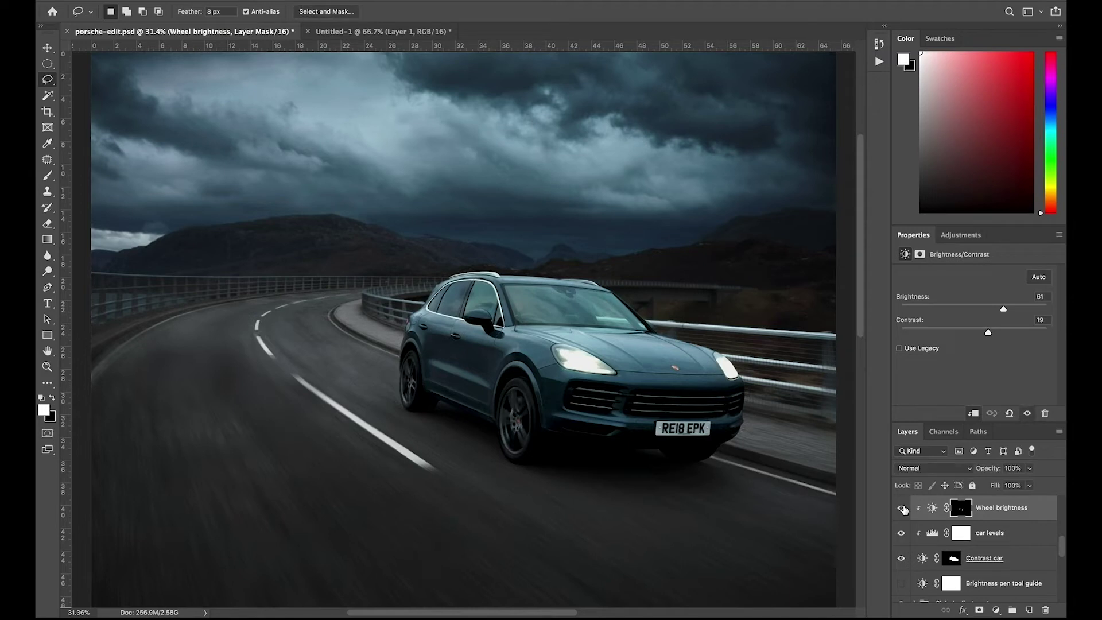
# Compare the car's wheels with the Wheel brightness adjustment hidden and shown.
pyautogui.click(901, 508)
pyautogui.click(902, 508)
pyautogui.click(901, 507)
pyautogui.click(901, 508)
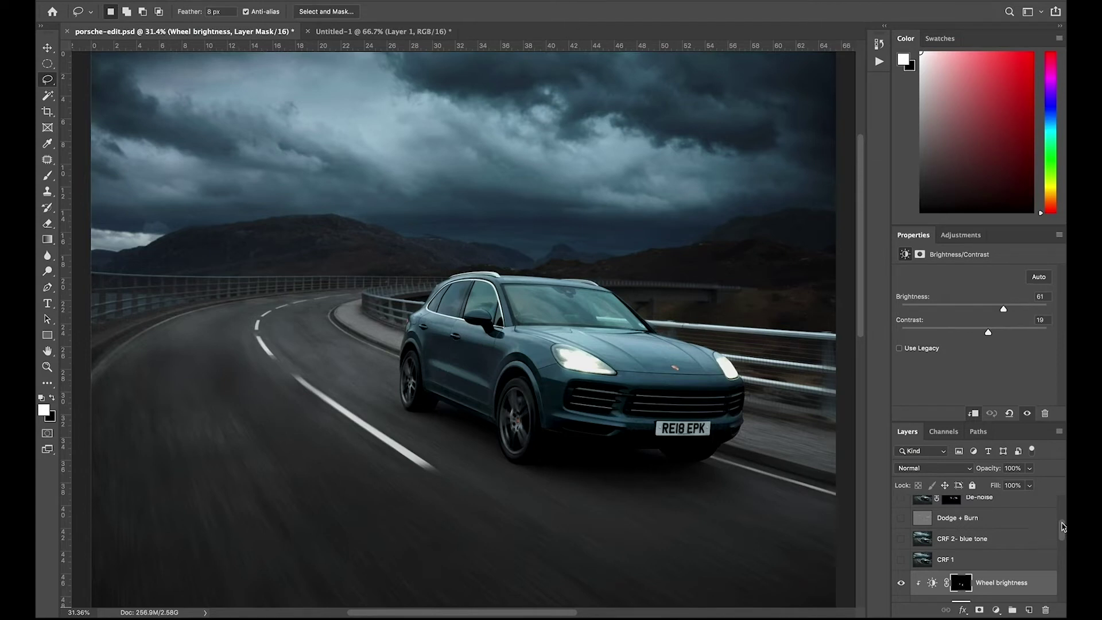
# Locate the Camera Raw Filter, select the CRF 1 layer and compare the image with it hidden and shown, leaving it on.
pyautogui.click(341, 1)
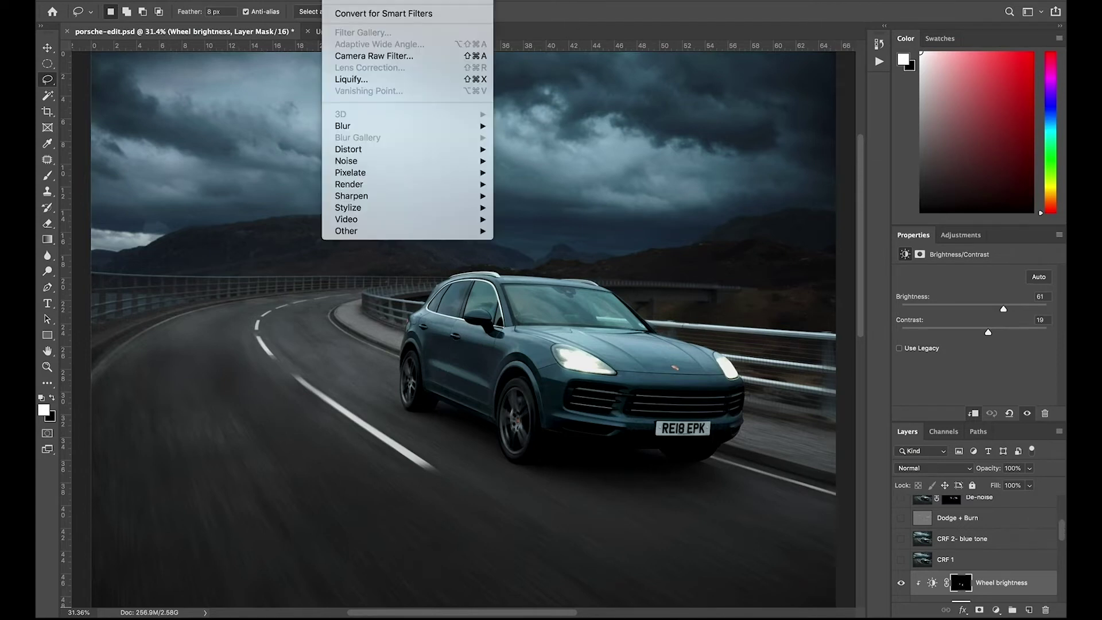
pyautogui.press('Escape')
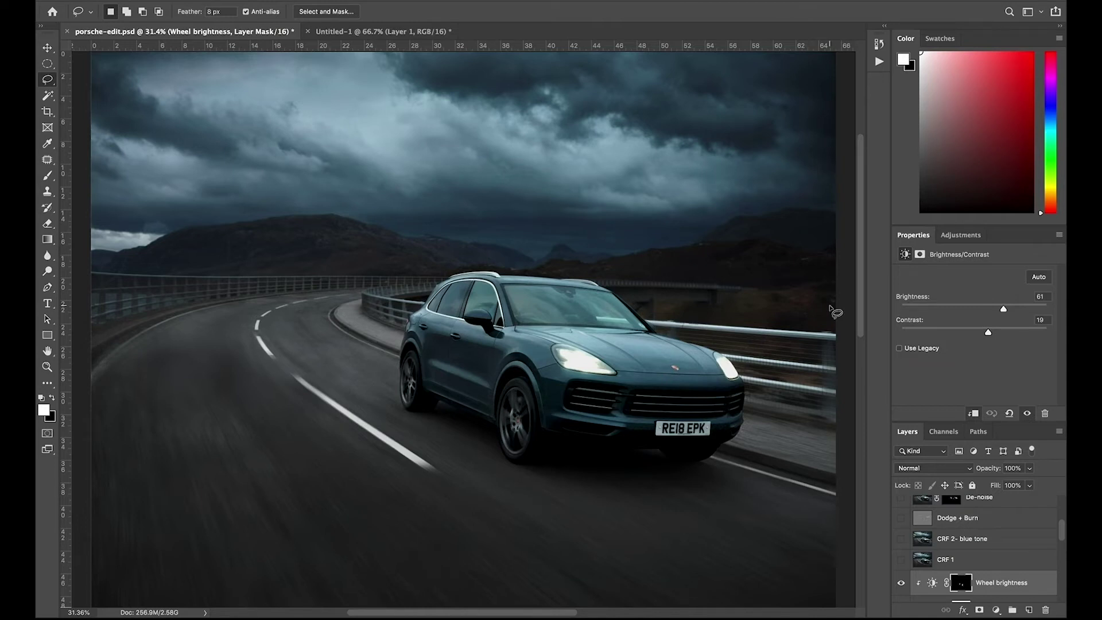
pyautogui.click(964, 566)
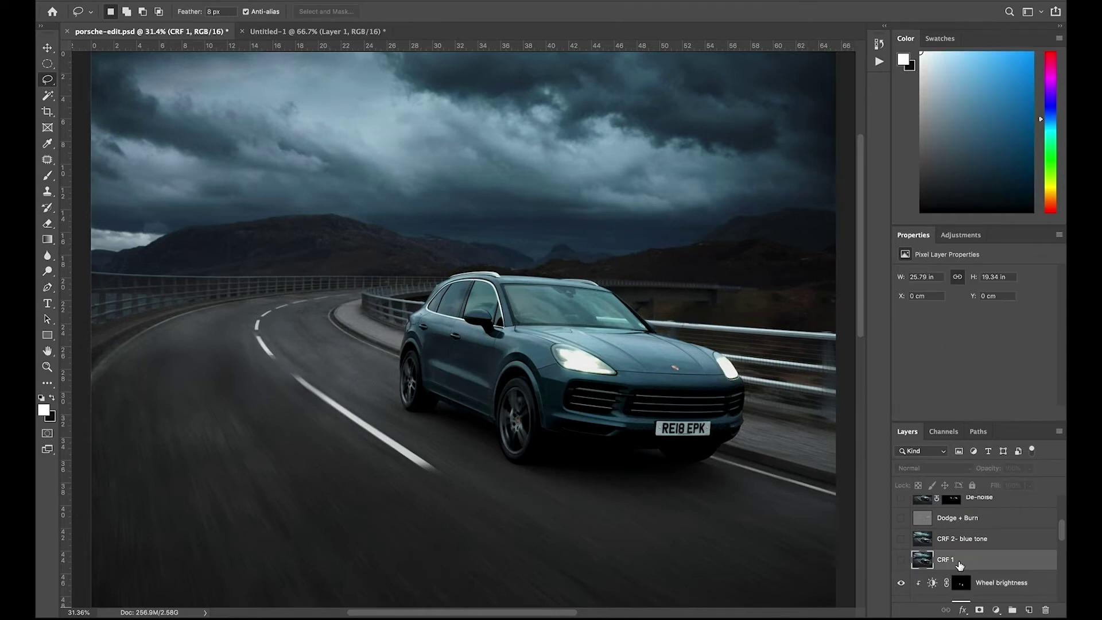
pyautogui.click(901, 561)
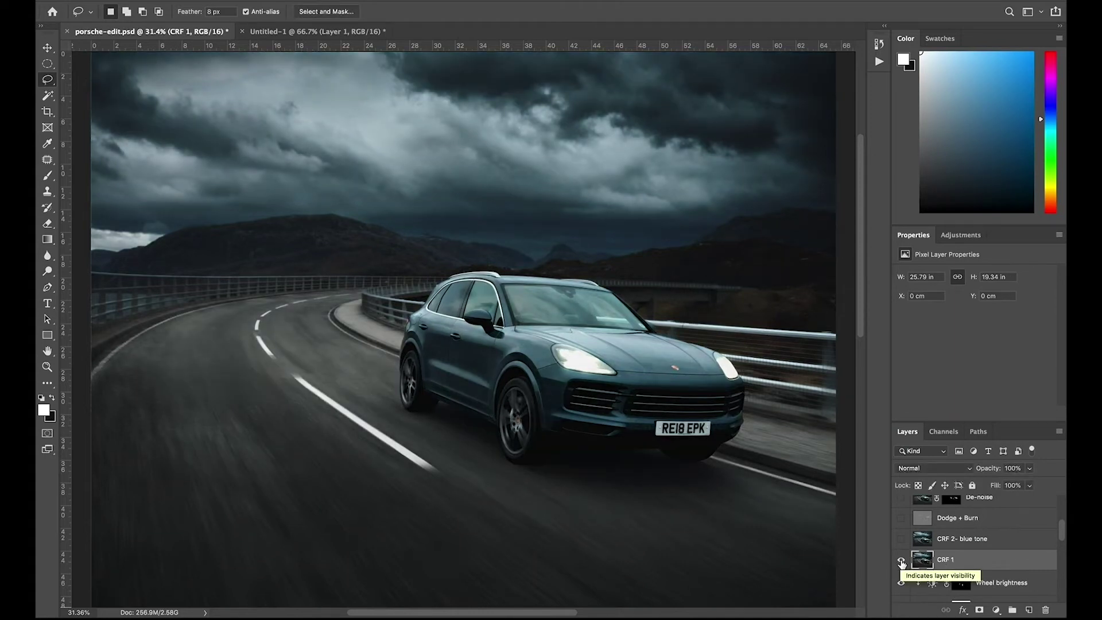
pyautogui.click(900, 560)
pyautogui.click(901, 560)
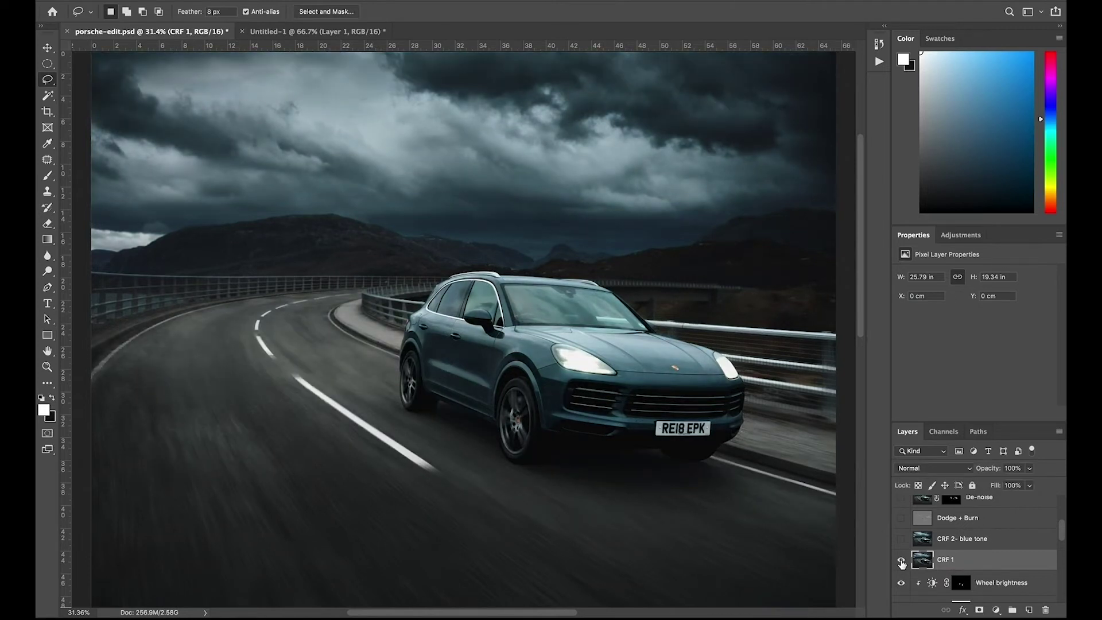
pyautogui.click(900, 561)
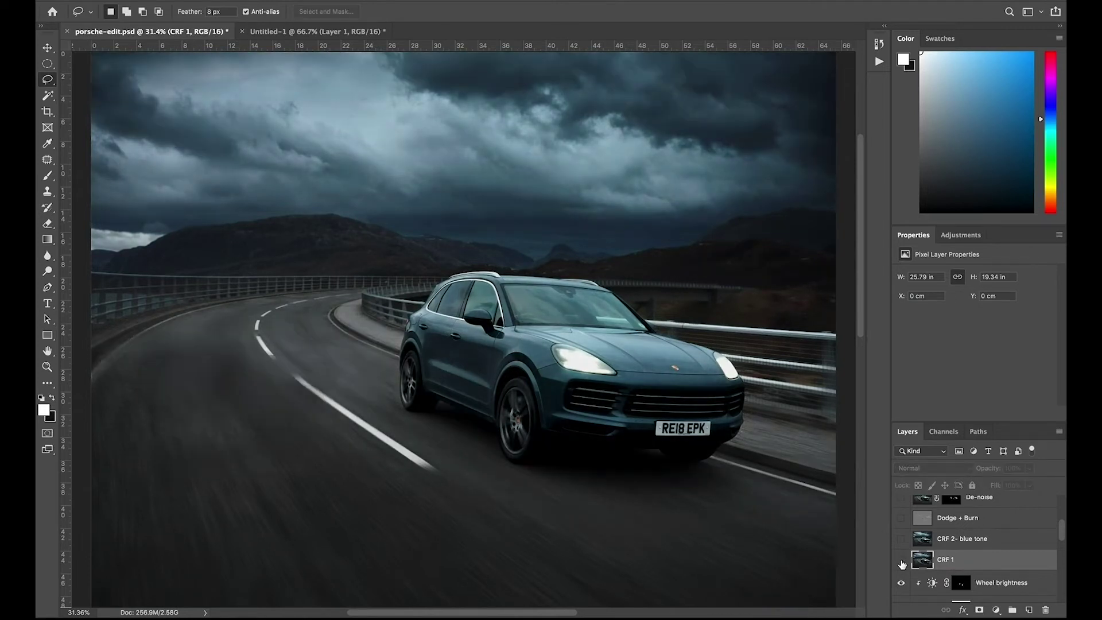
pyautogui.click(901, 560)
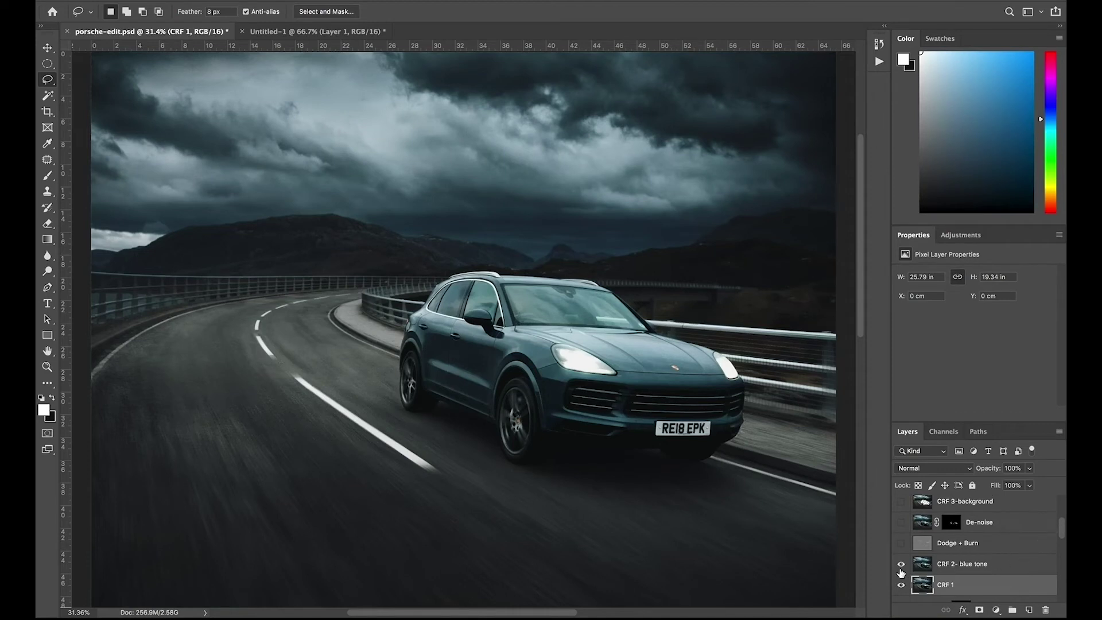
# Select the CRF 2- blue tone layer and toggle the Dodge + Burn layer, leaving it shown.
pyautogui.click(963, 565)
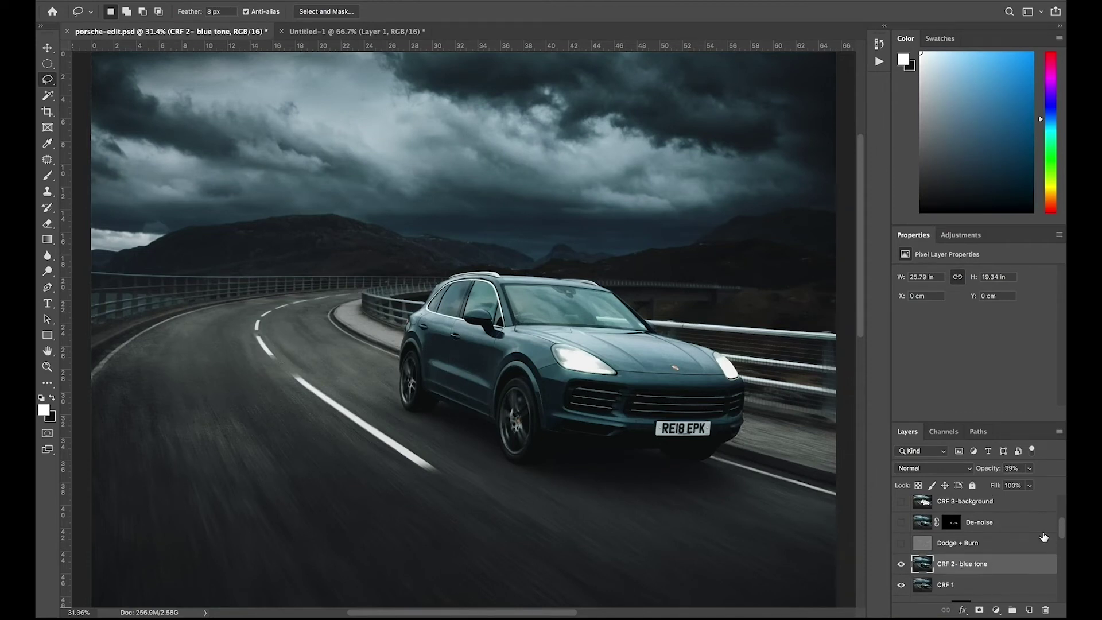
pyautogui.click(901, 542)
pyautogui.click(901, 542)
pyautogui.click(901, 543)
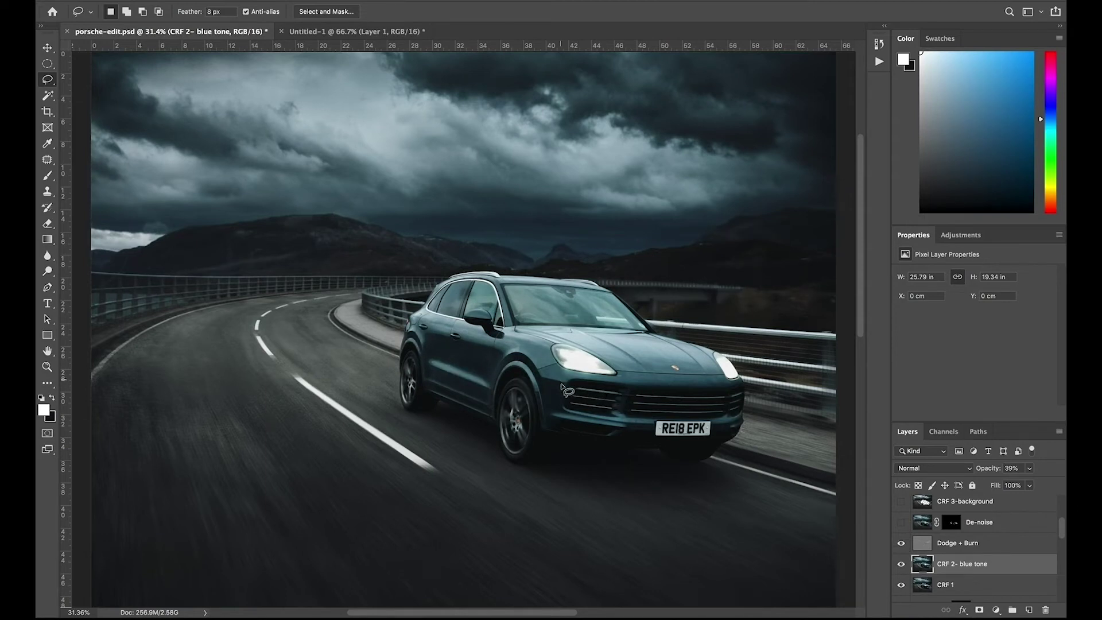
# Compare the Dodge + Burn effect up close on the car, sky and hills, and select that layer to check its blend mode.
pyautogui.press('z')
pyautogui.click(591, 384)
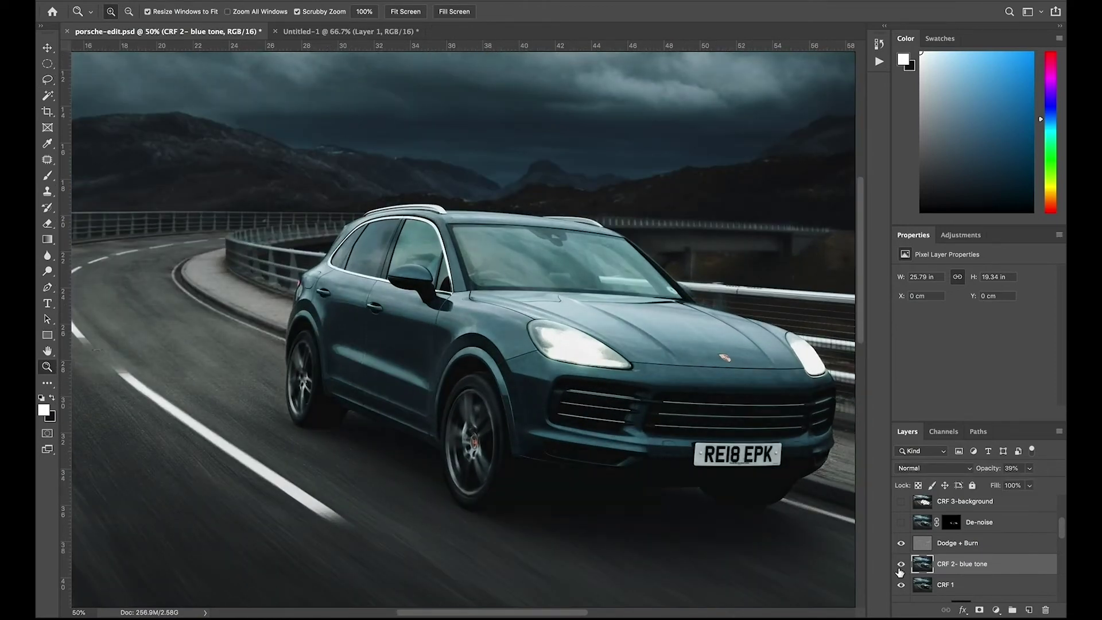
pyautogui.click(901, 545)
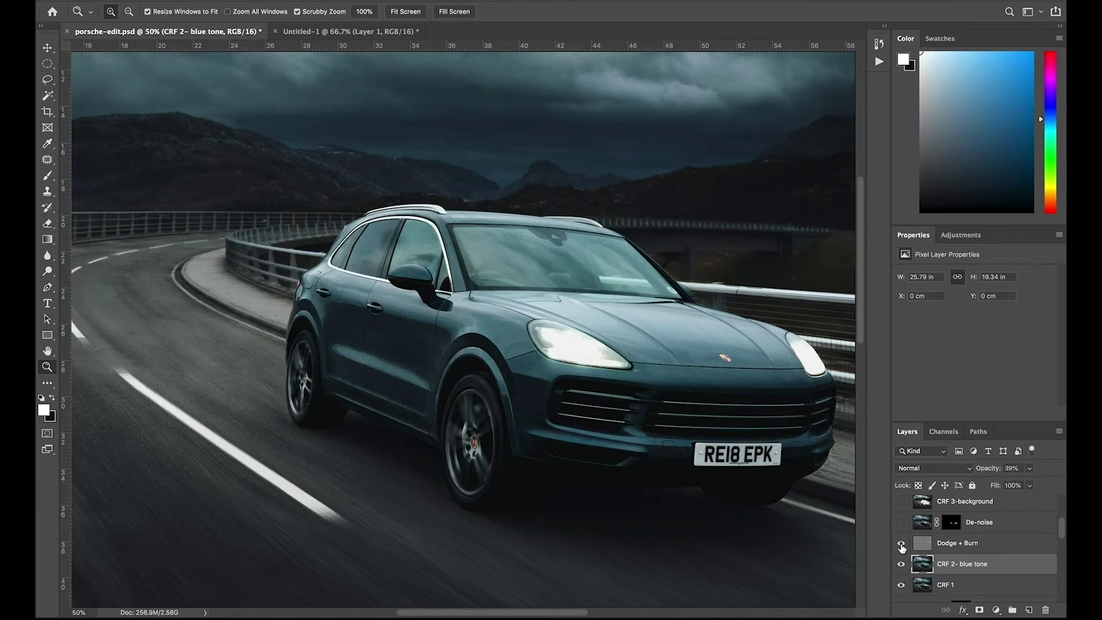
pyautogui.click(900, 544)
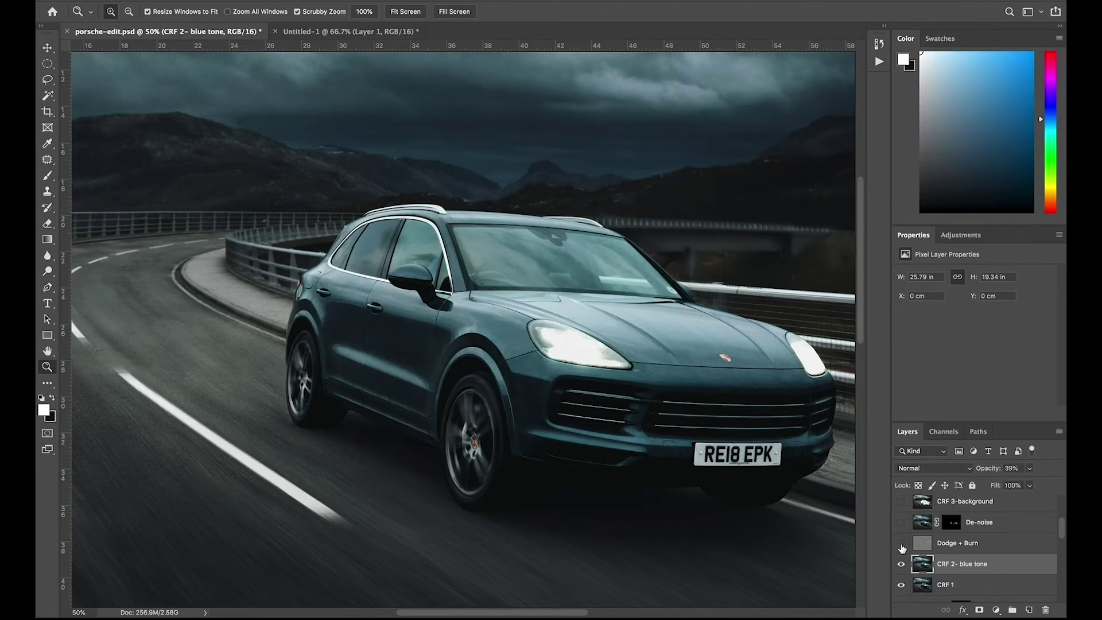
pyautogui.click(901, 545)
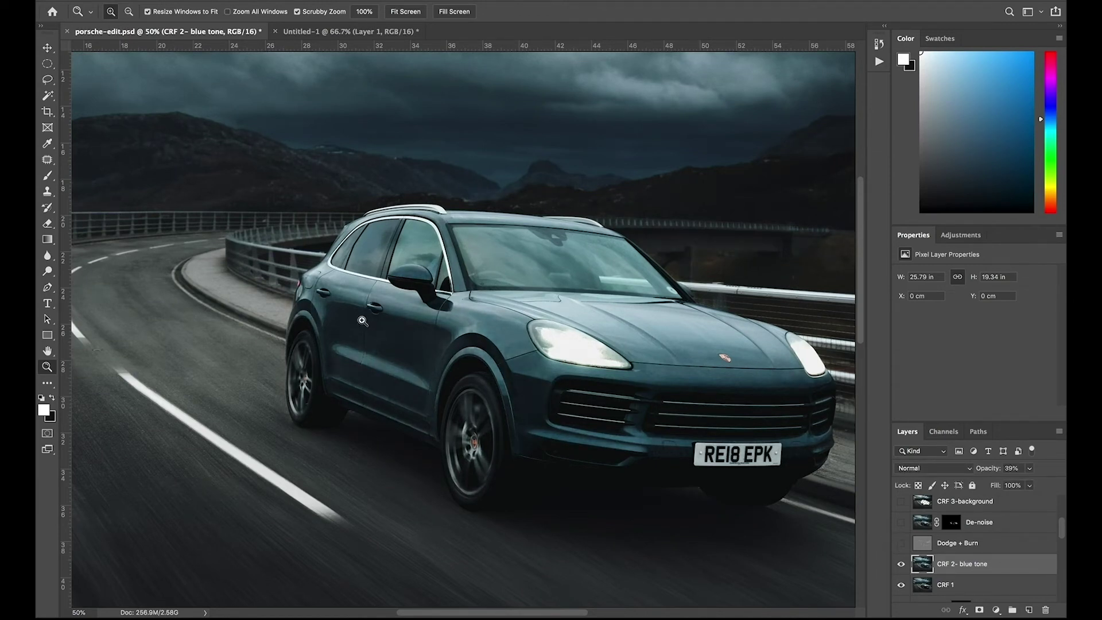
pyautogui.moveTo(459, 459); pyautogui.dragTo(660, 603)
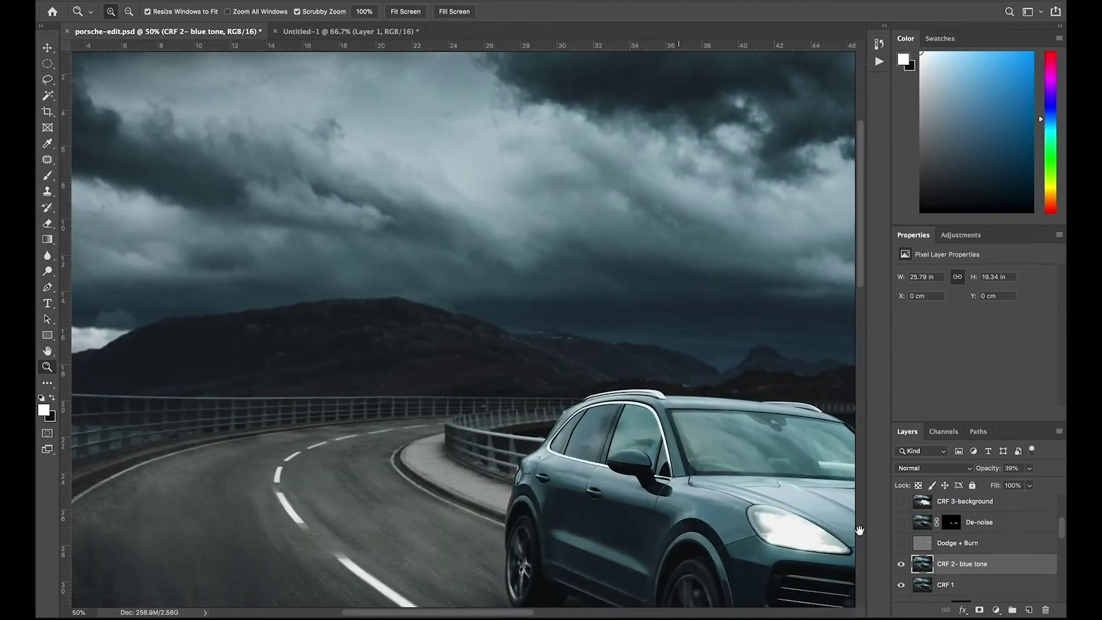
pyautogui.click(901, 544)
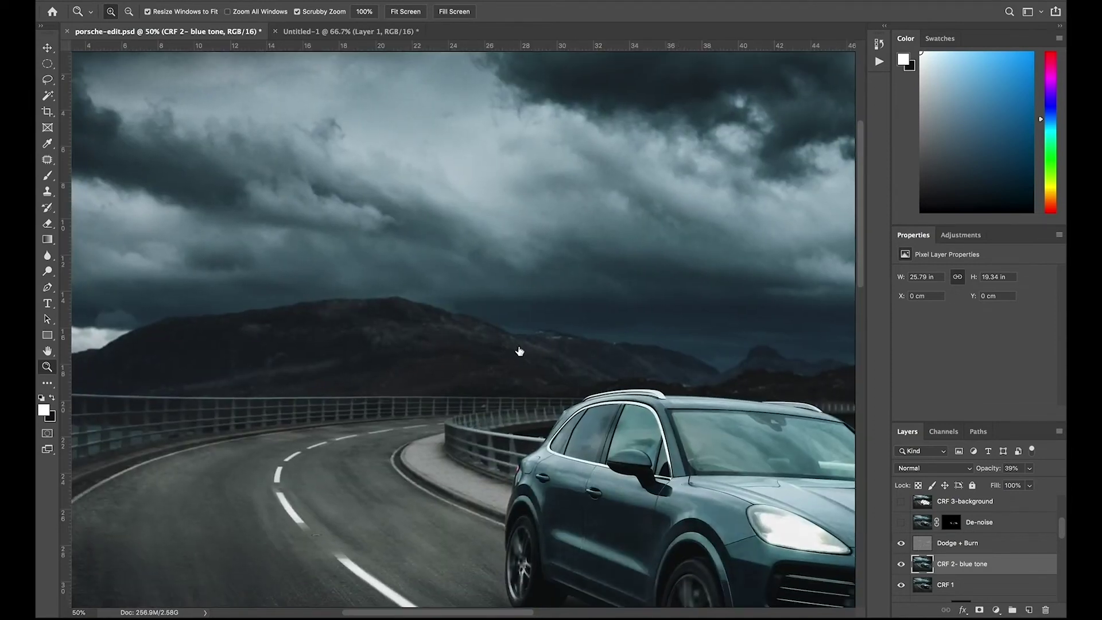
pyautogui.moveTo(770, 371); pyautogui.dragTo(445, 332)
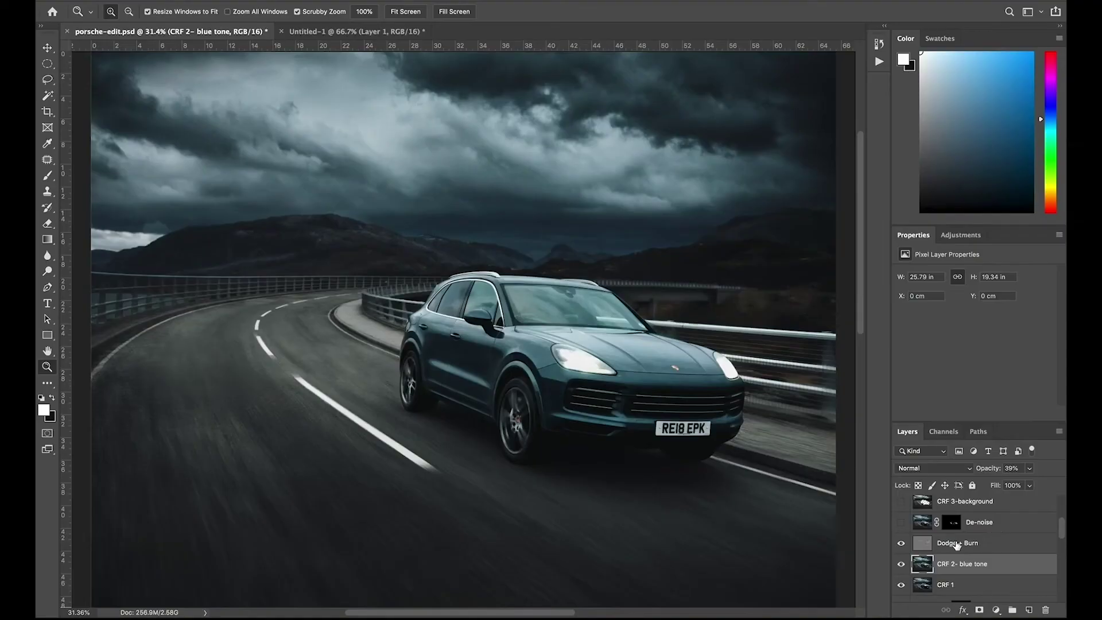
pyautogui.click(955, 543)
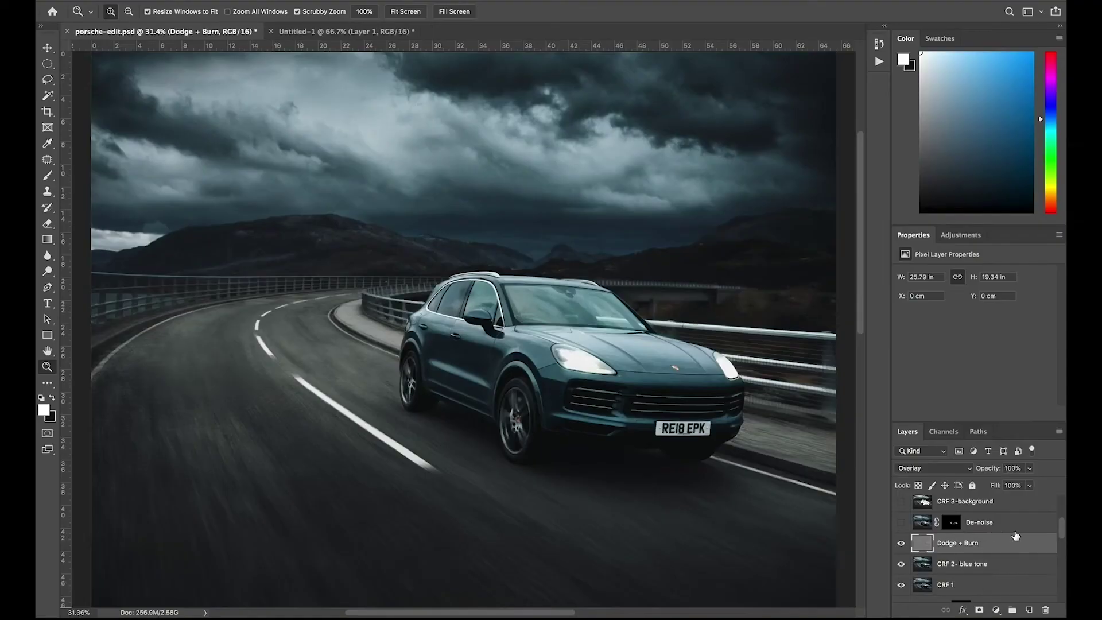
# Select and show the De-noise layer and compare its effect up close on the front of the car.
pyautogui.click(925, 525)
pyautogui.click(900, 522)
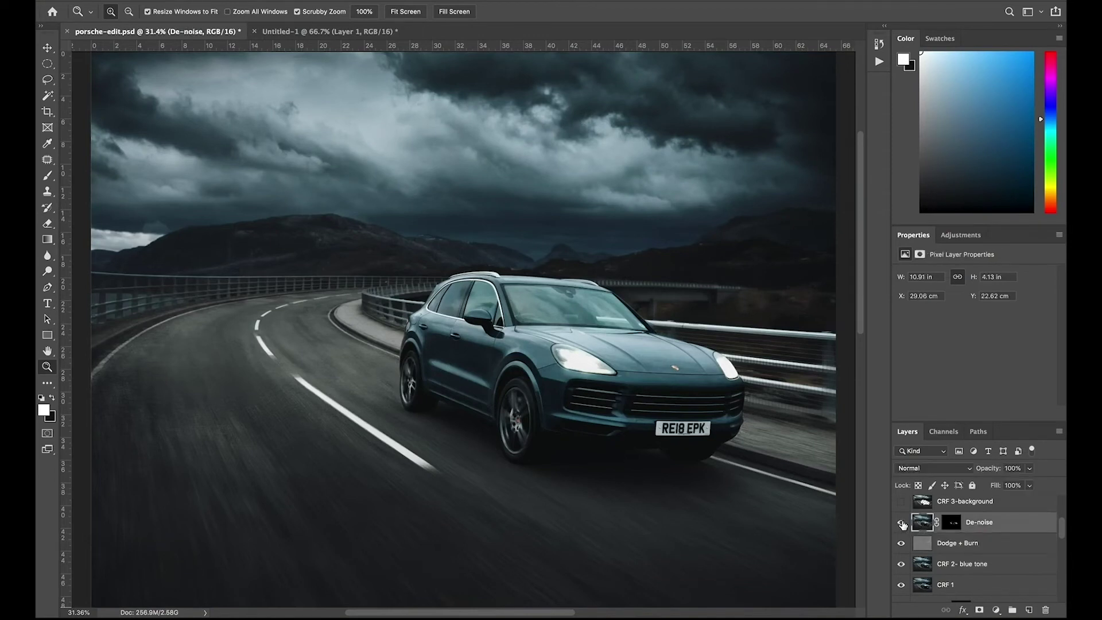
pyautogui.click(653, 366)
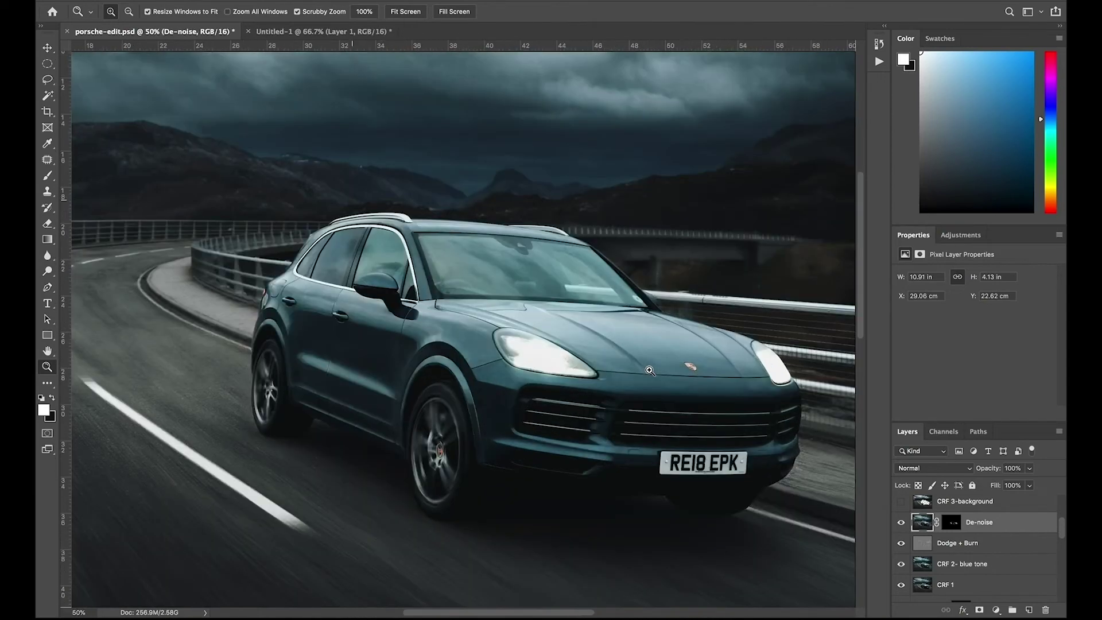
pyautogui.click(595, 356)
pyautogui.hscroll(5, 790, 410)
pyautogui.click(902, 523)
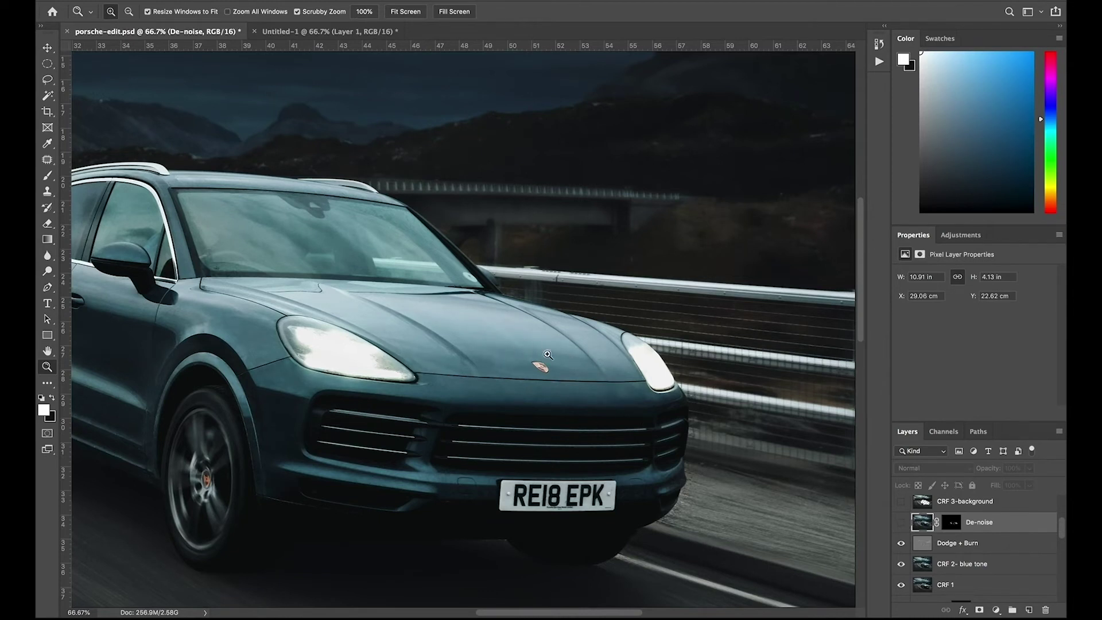
pyautogui.click(901, 522)
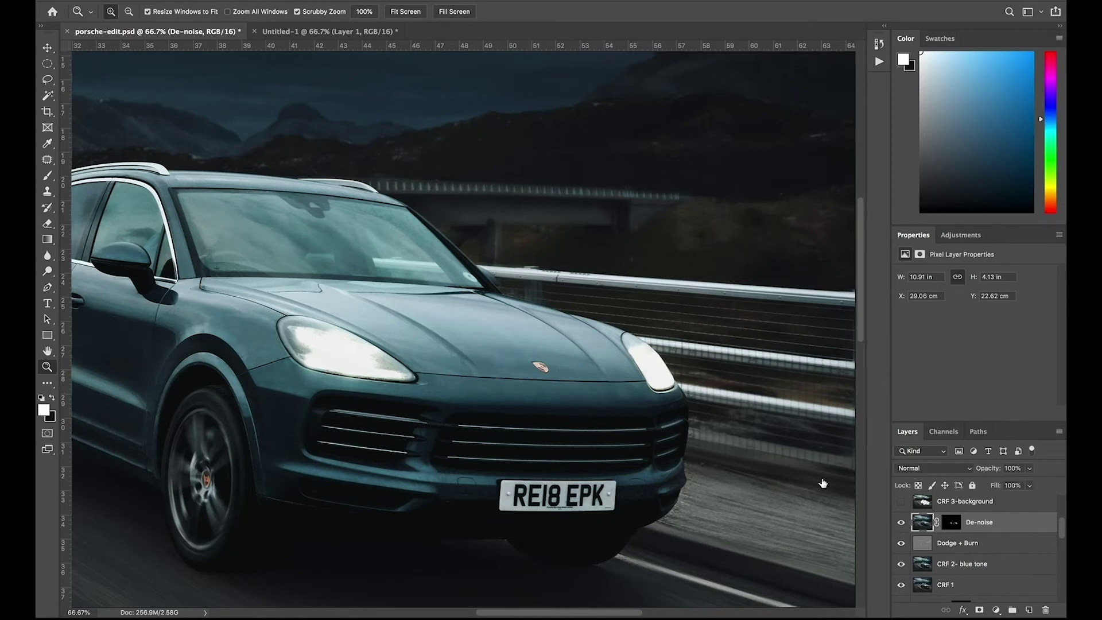
pyautogui.rightClick(457, 288)
pyautogui.click(470, 293)
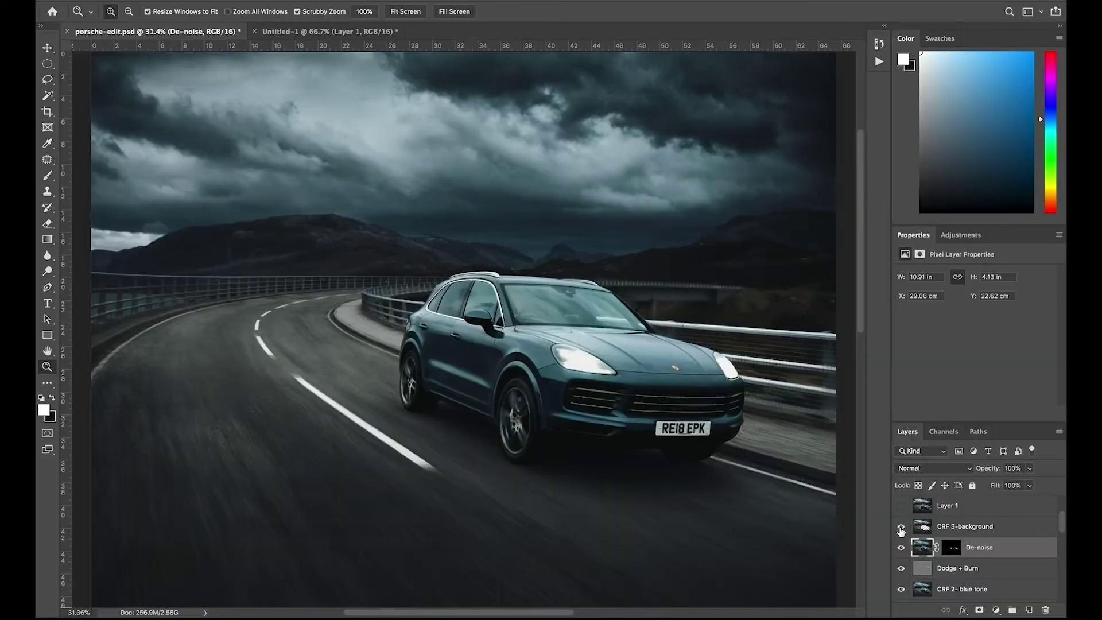
# Show the CRF 3-background layer and Layer 1, comparing the image with Layer 1 hidden and shown.
pyautogui.click(901, 528)
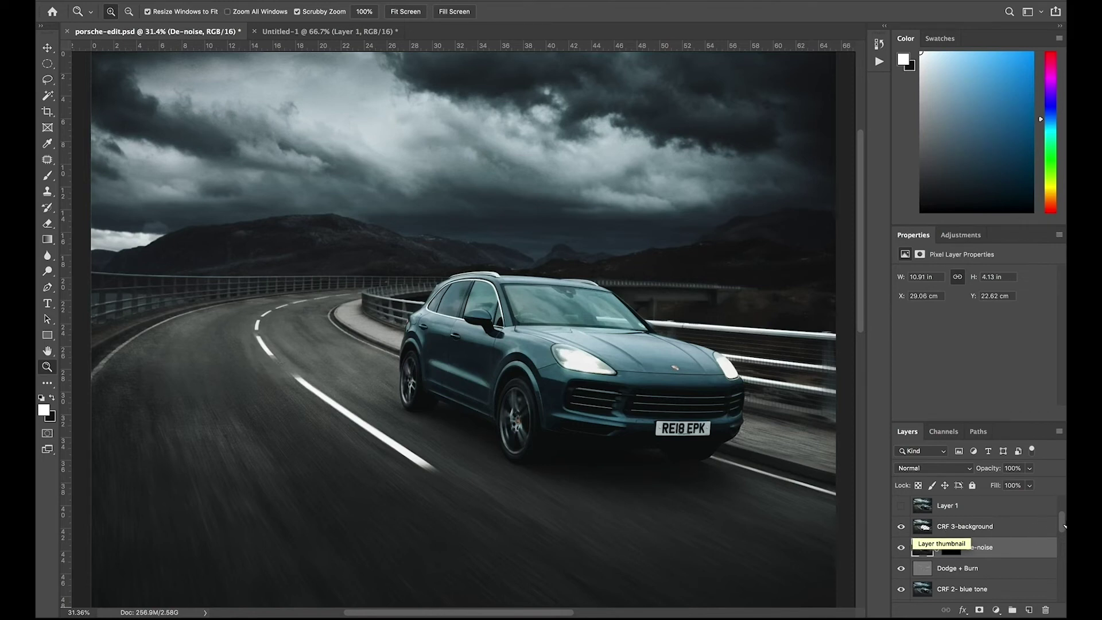
pyautogui.click(900, 505)
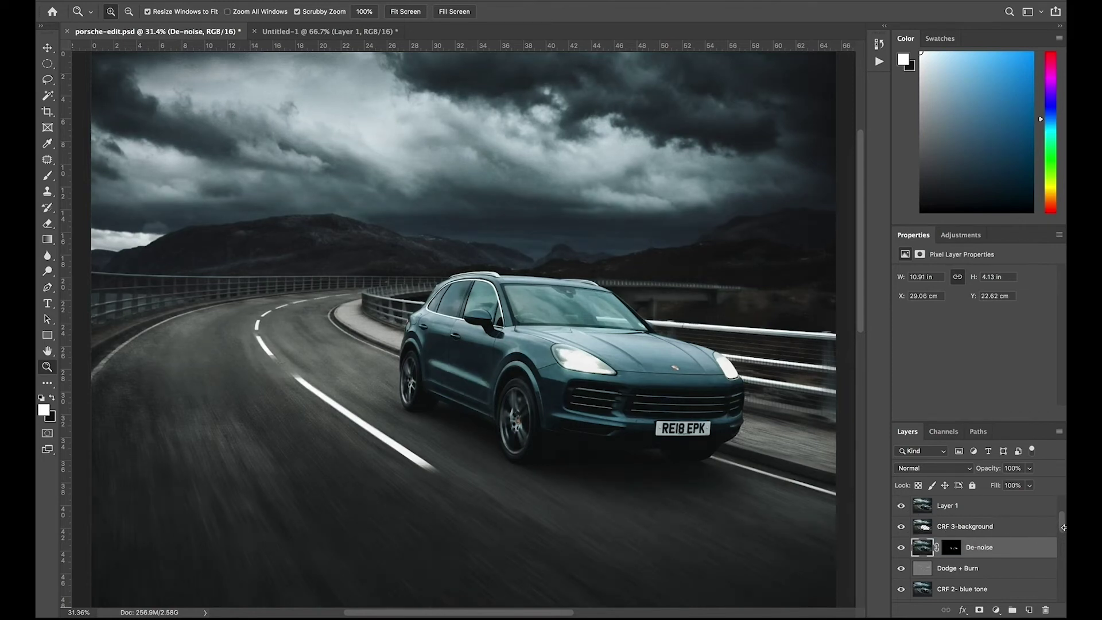
pyautogui.scroll(1, 1062, 528)
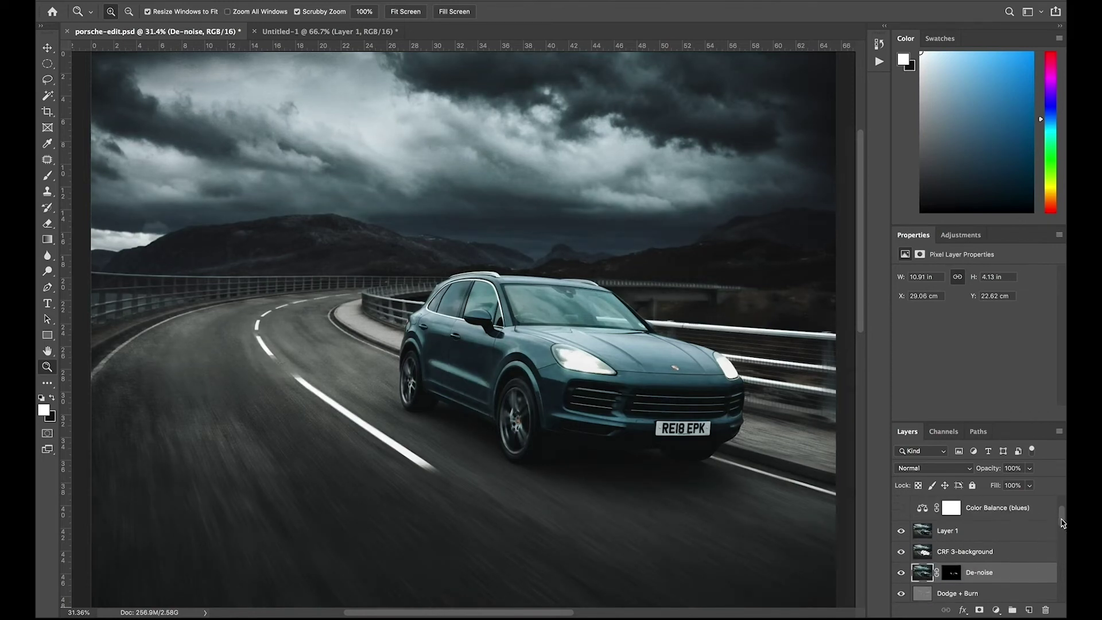
pyautogui.click(902, 531)
pyautogui.click(901, 530)
# Show the Color Balance (blues) and Hue/Saturation 2 adjustment layers.
pyautogui.scroll(1, 1062, 520)
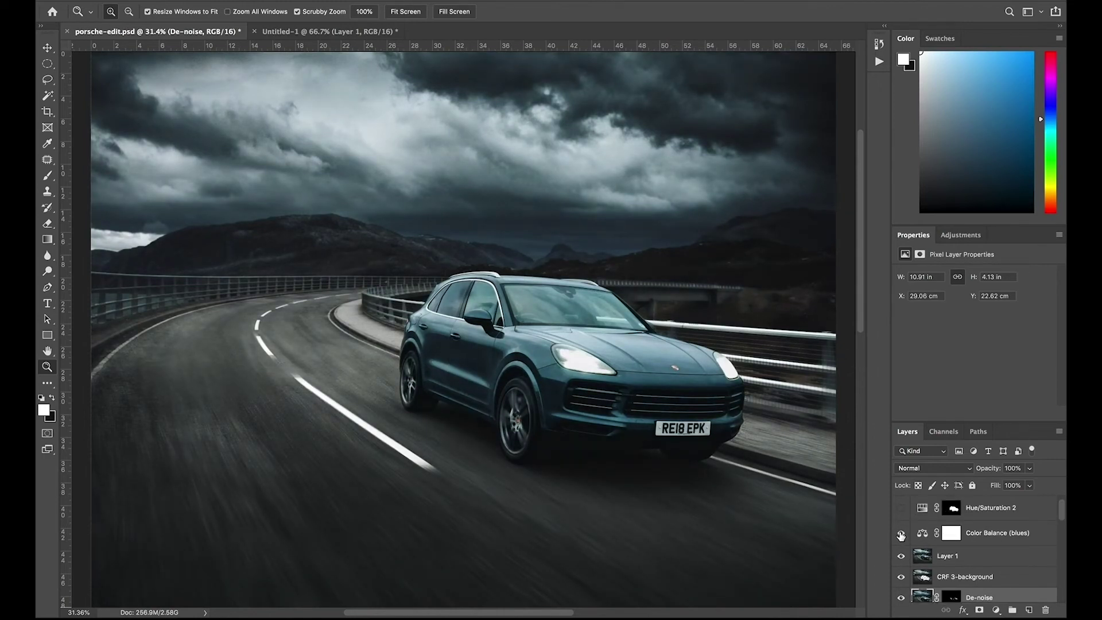
pyautogui.click(901, 508)
# View the original Background layer on its own for a before-and-after comparison.
pyautogui.moveTo(862, 313); pyautogui.dragTo(866, 419)
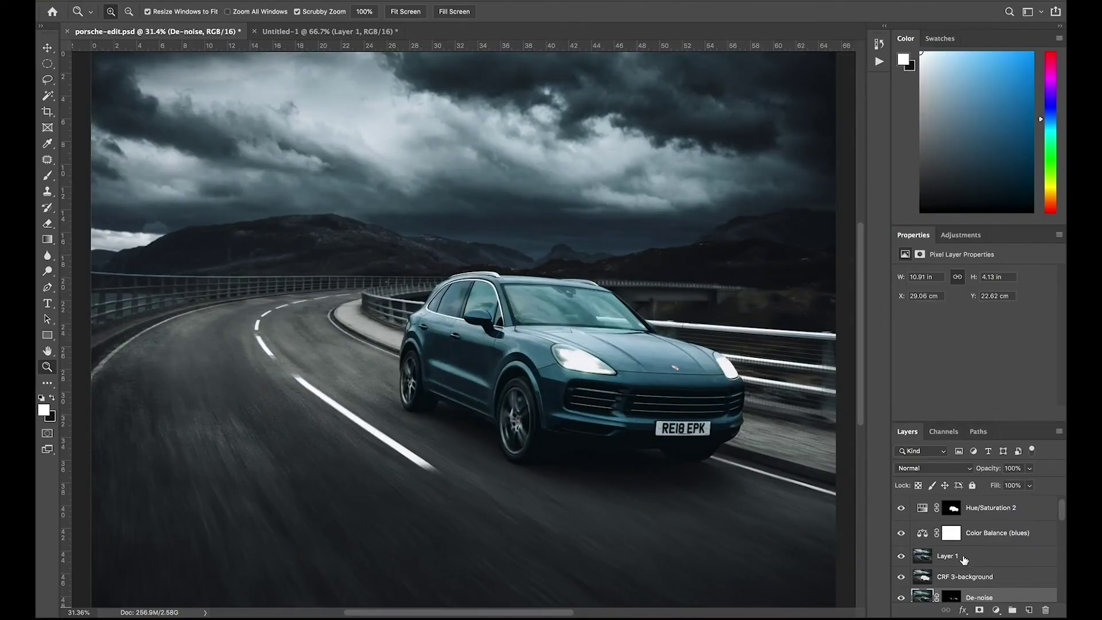
pyautogui.scroll(-5, 943, 561)
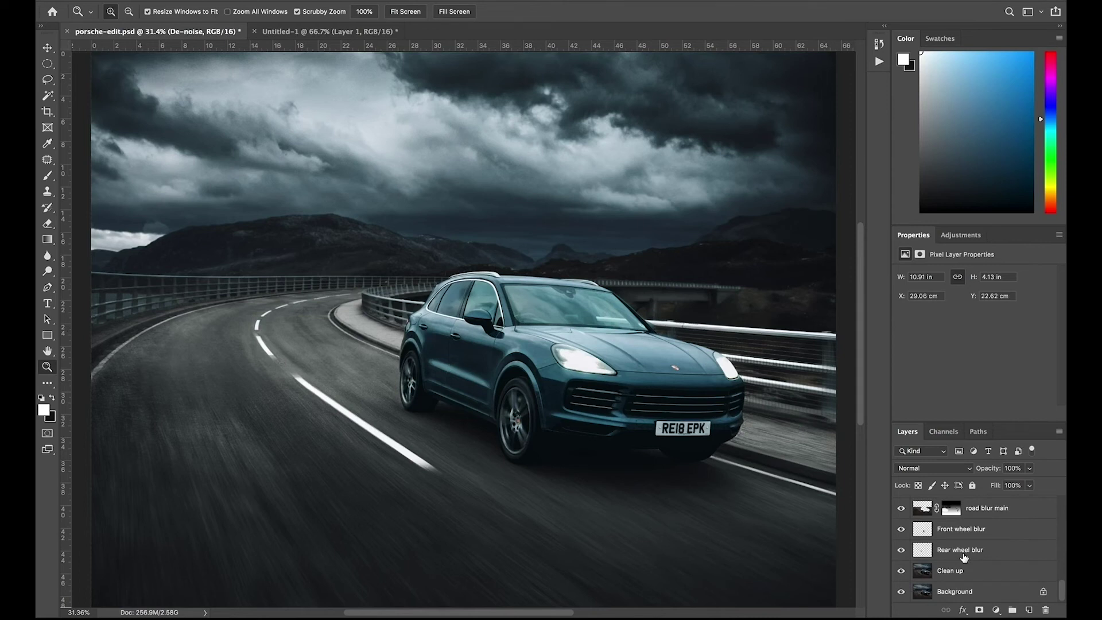
pyautogui.keyDown('alt'); pyautogui.click(901, 591); pyautogui.keyUp('alt')
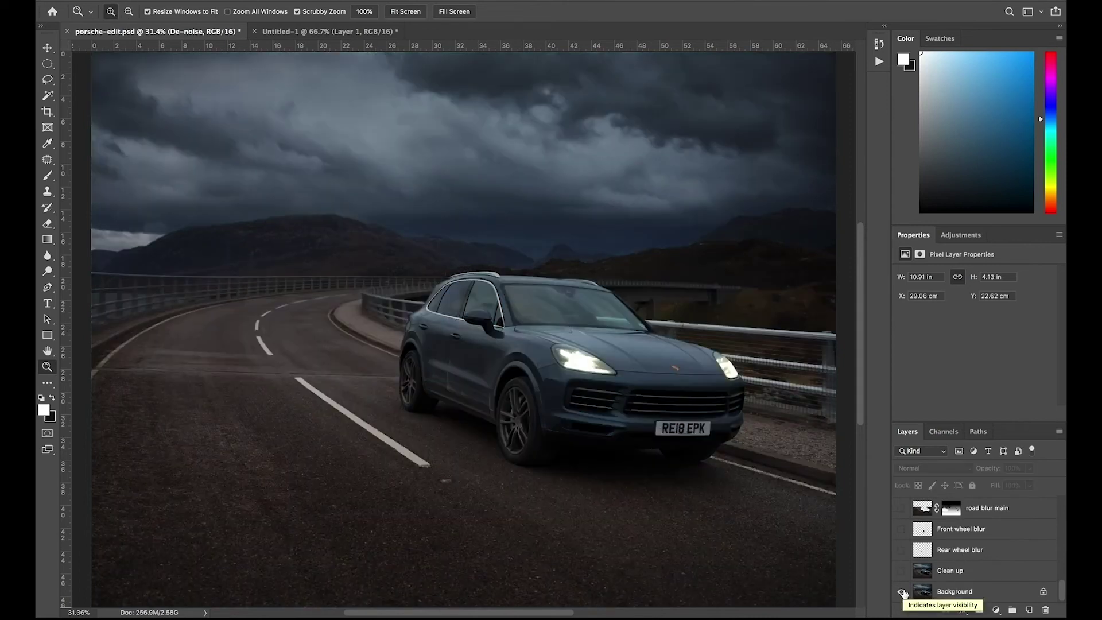